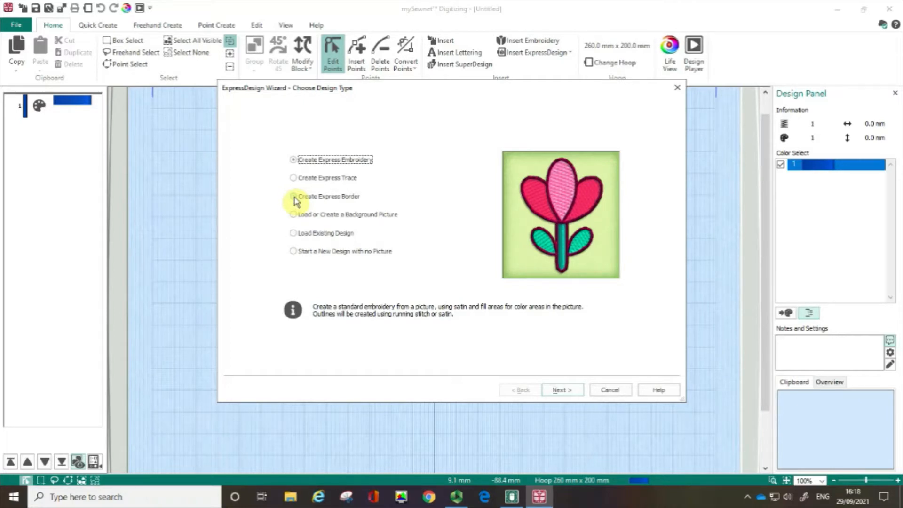
Choose Create Express Border as the design type and load the snowflake sample picture Climate5.png.
{"action": "left_click", "coordinate": [295, 200]}
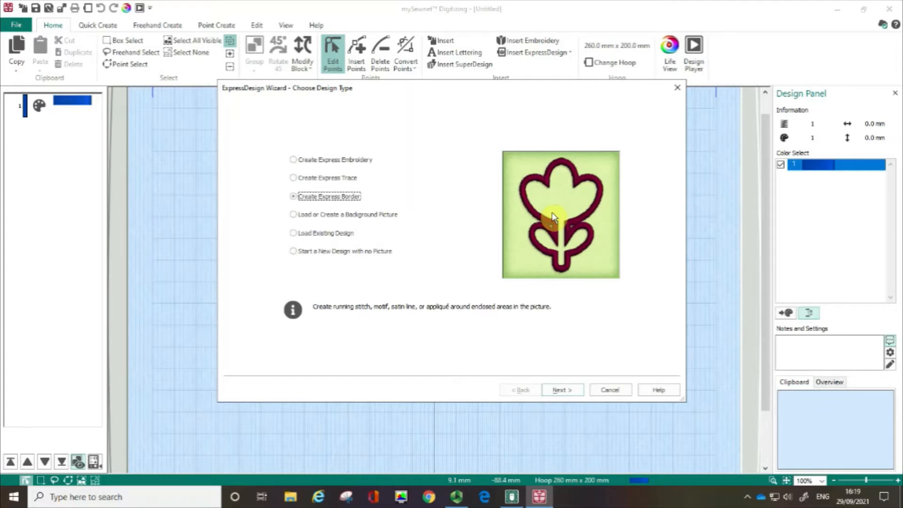
{"action": "left_click", "coordinate": [562, 390]}
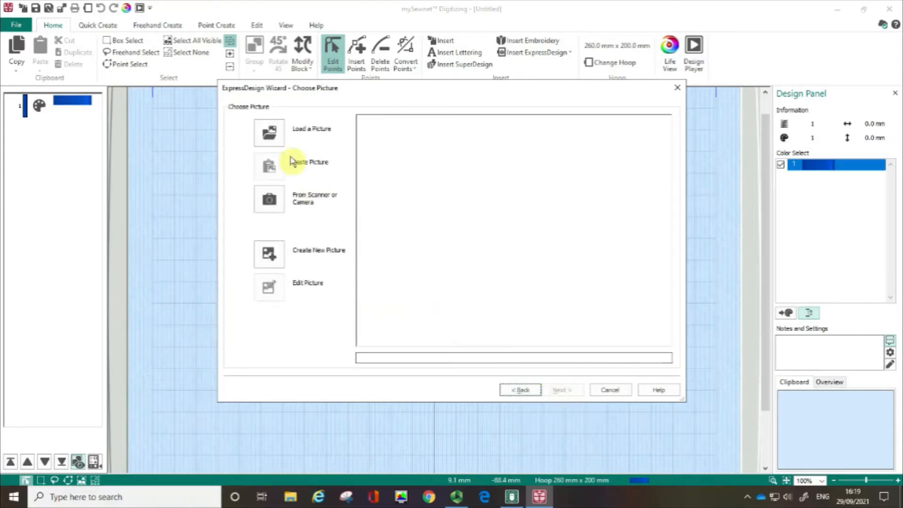
{"action": "left_click", "coordinate": [268, 139]}
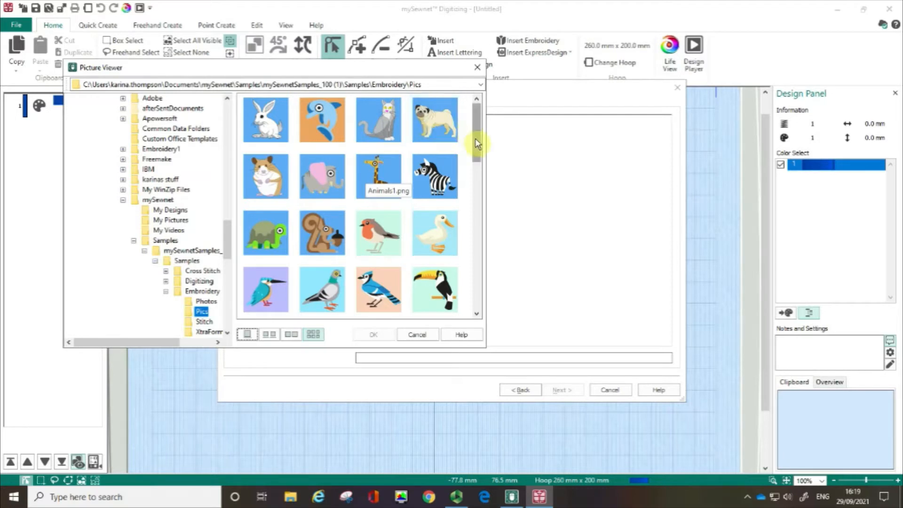
{"action": "left_click_drag", "start_coordinate": [476, 145], "coordinate": [477, 221]}
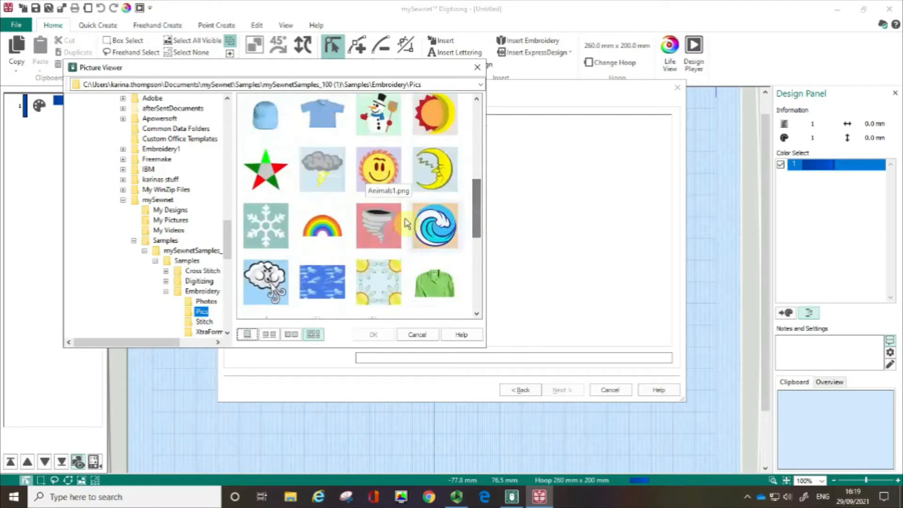
{"action": "left_click", "coordinate": [280, 231]}
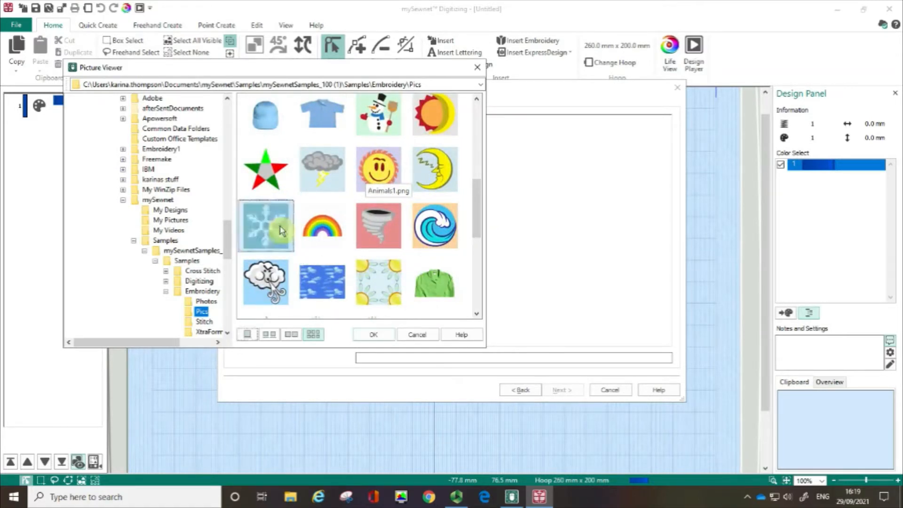
{"action": "left_click", "coordinate": [385, 336]}
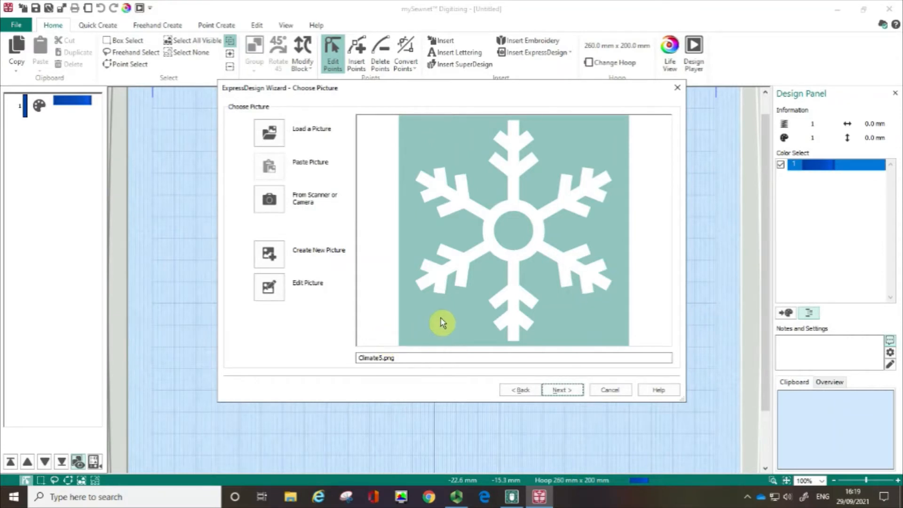
Keep the picture uncropped, set its monochrome threshold to 207, and proceed to the Express Border options.
{"action": "left_click", "coordinate": [441, 274]}
{"action": "left_click", "coordinate": [563, 390]}
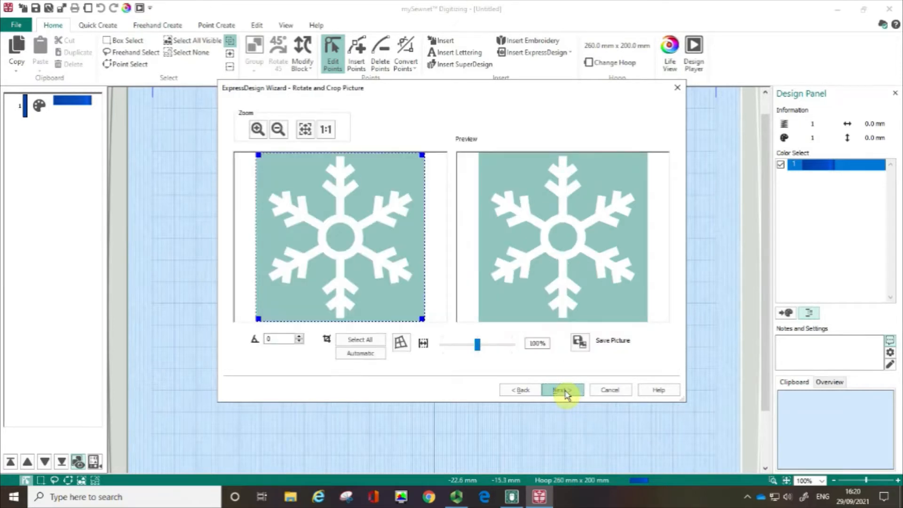
{"action": "left_click", "coordinate": [563, 390]}
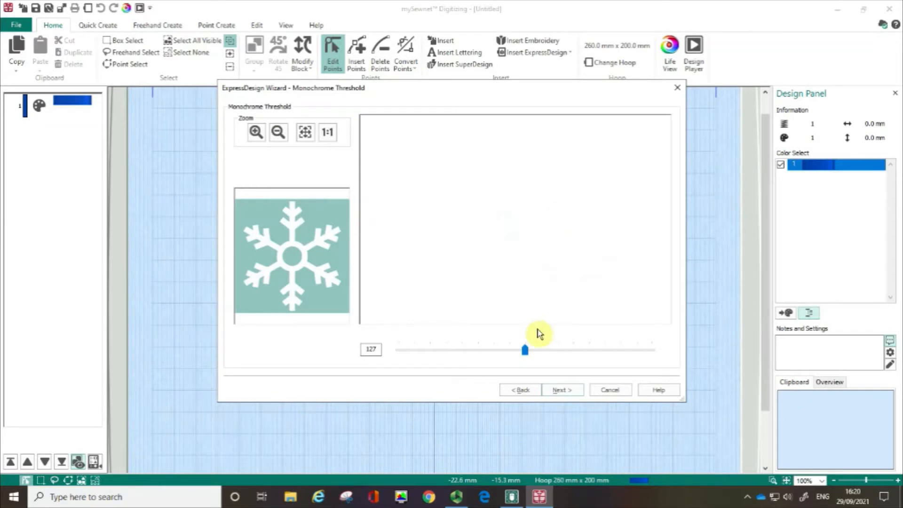
{"action": "left_click_drag", "start_coordinate": [524, 353], "coordinate": [604, 352]}
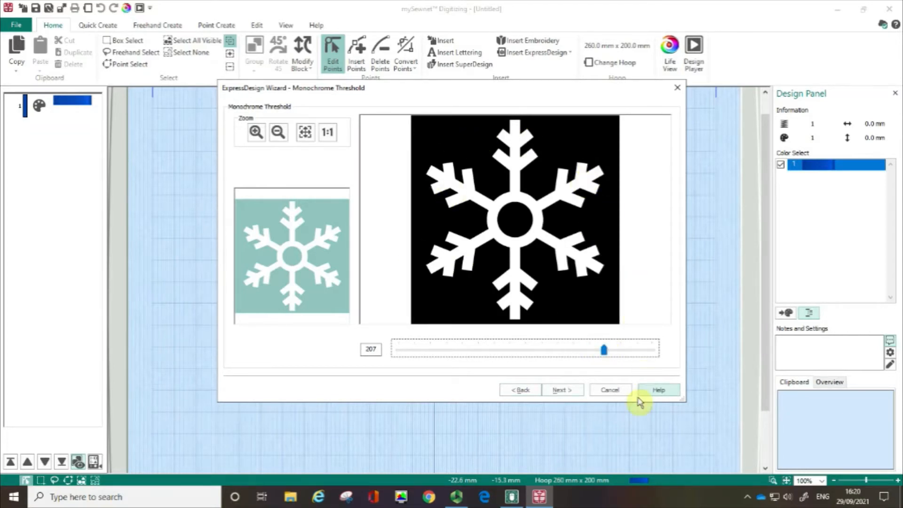
{"action": "left_click", "coordinate": [563, 391]}
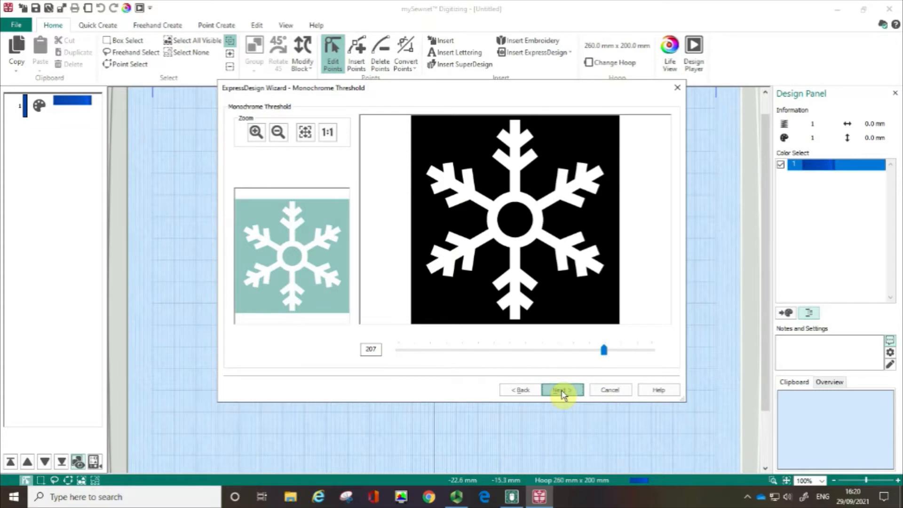
{"action": "left_click", "coordinate": [562, 393]}
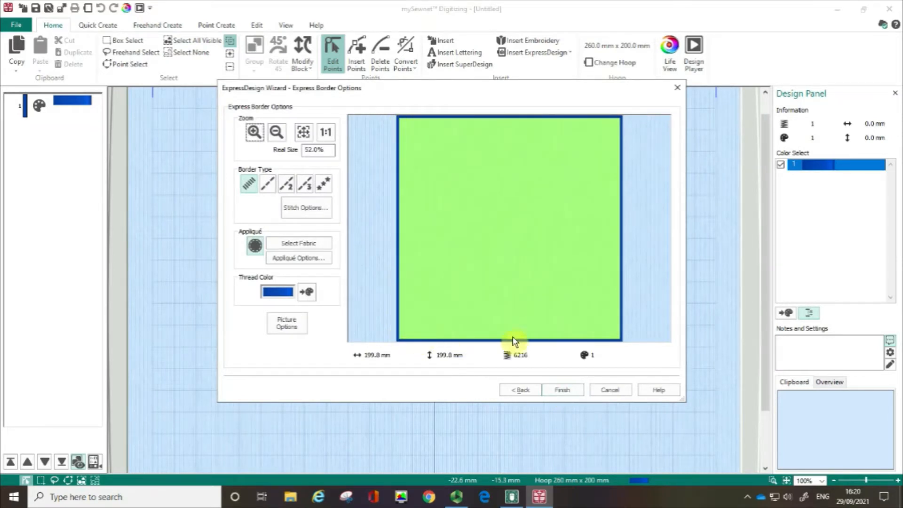
Return to the wizard's Choose Picture page and open the snowflake picture for editing in a maximized Draw & Paint window.
{"action": "left_click", "coordinate": [518, 390]}
{"action": "left_click", "coordinate": [518, 391]}
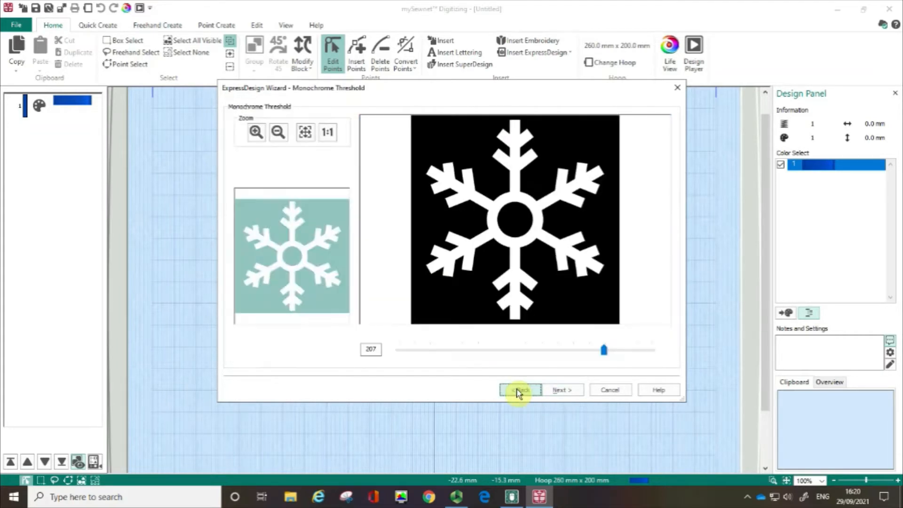
{"action": "left_click", "coordinate": [518, 390]}
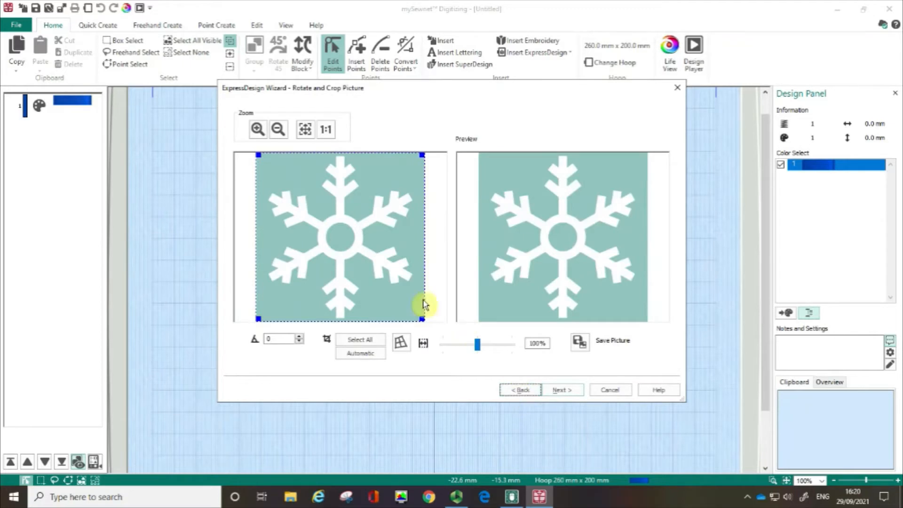
{"action": "left_click", "coordinate": [517, 390]}
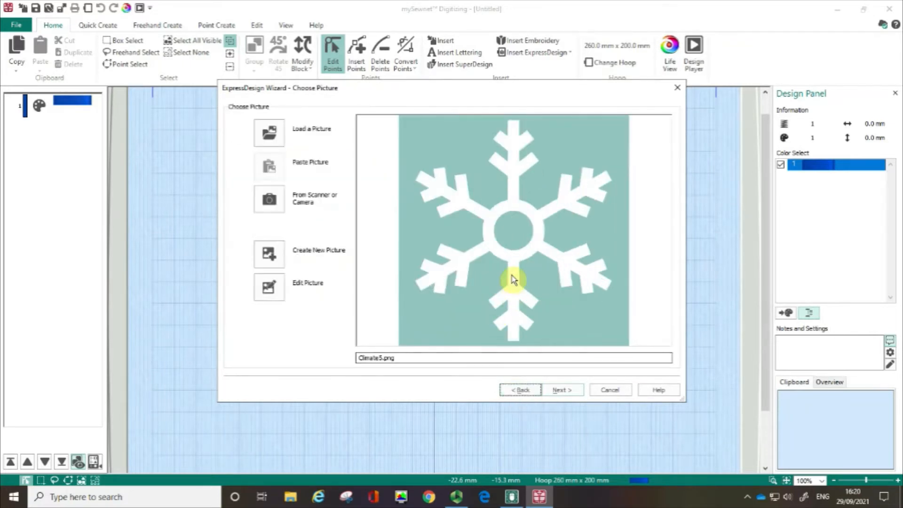
{"action": "key", "text": "ctrl"}
{"action": "key", "text": "ctrl"}
{"action": "key", "text": "ctrl"}
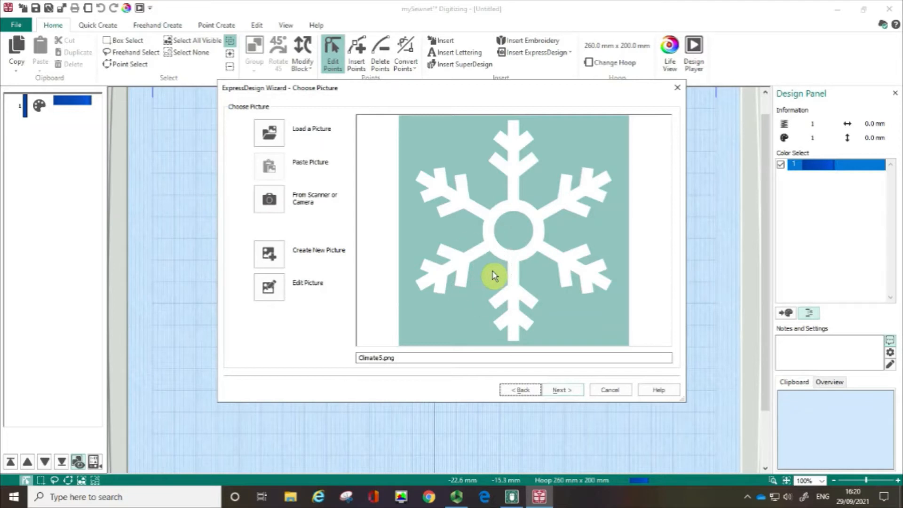
{"action": "left_click", "coordinate": [276, 290]}
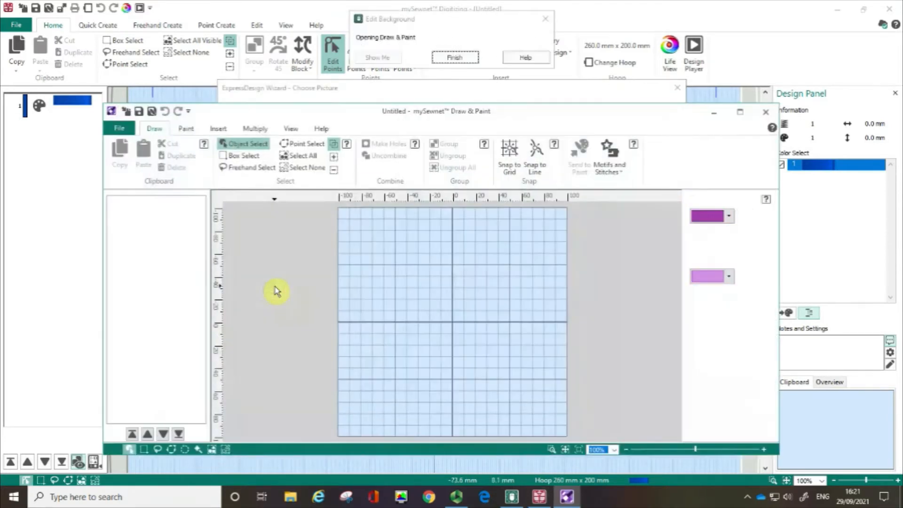
{"action": "left_click", "coordinate": [741, 114]}
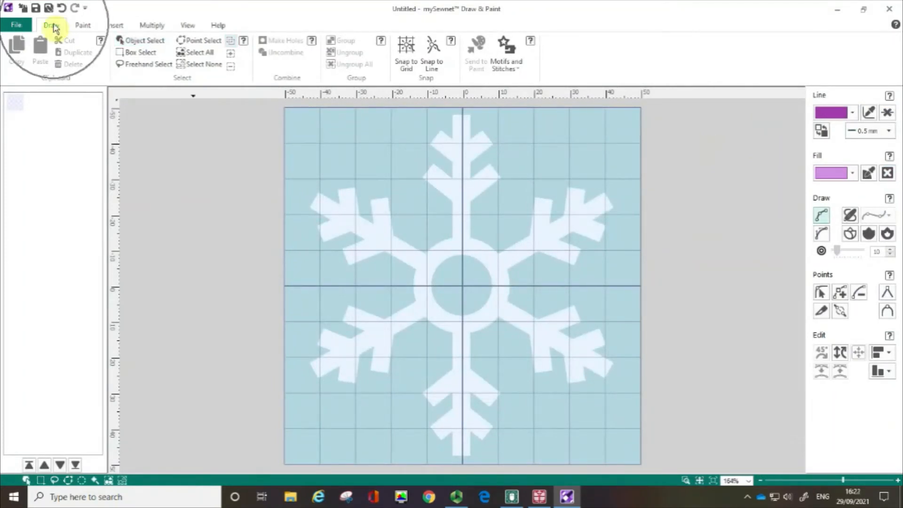
Draw an open point-by-point line along the left edge of the snowflake's upper arm and finish the line.
{"action": "left_click", "coordinate": [144, 64]}
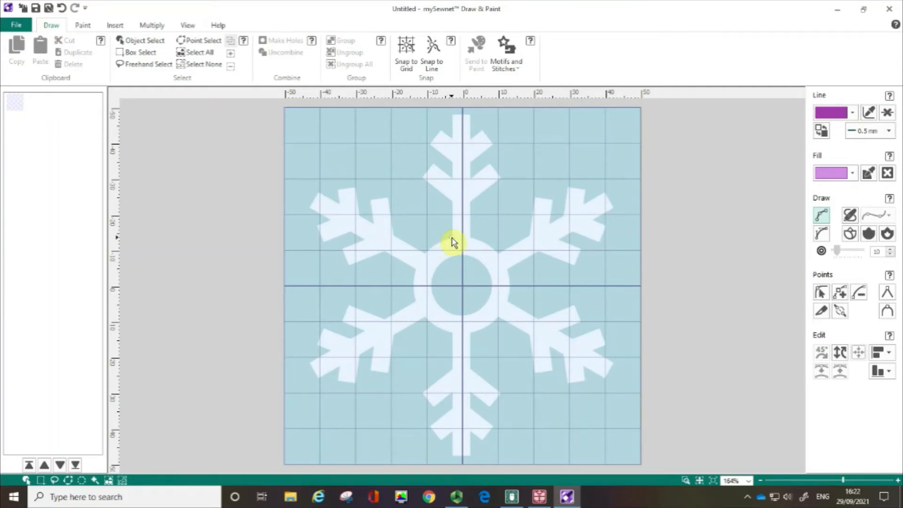
{"action": "left_click", "coordinate": [452, 202]}
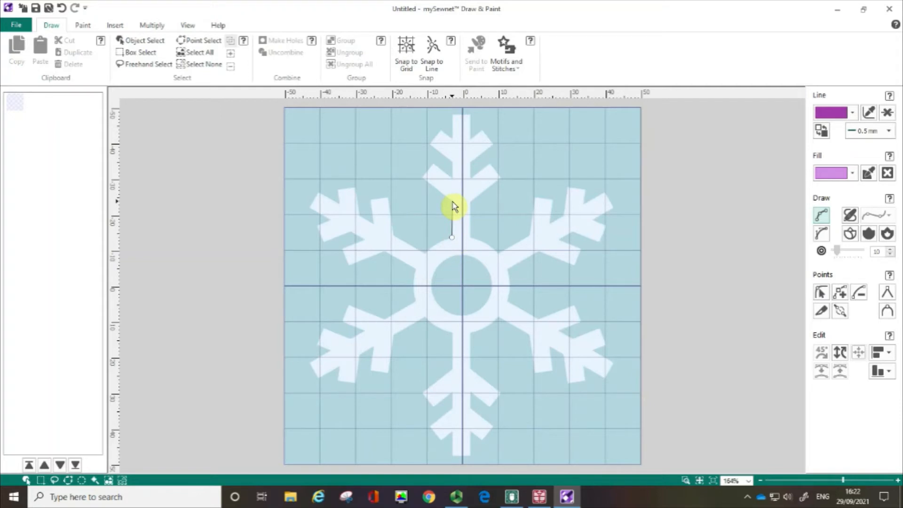
{"action": "left_click", "coordinate": [423, 178]}
{"action": "left_click", "coordinate": [434, 163]}
{"action": "left_click", "coordinate": [451, 179]}
{"action": "left_click", "coordinate": [452, 162]}
{"action": "left_click", "coordinate": [430, 144]}
{"action": "right_click", "coordinate": [441, 132]}
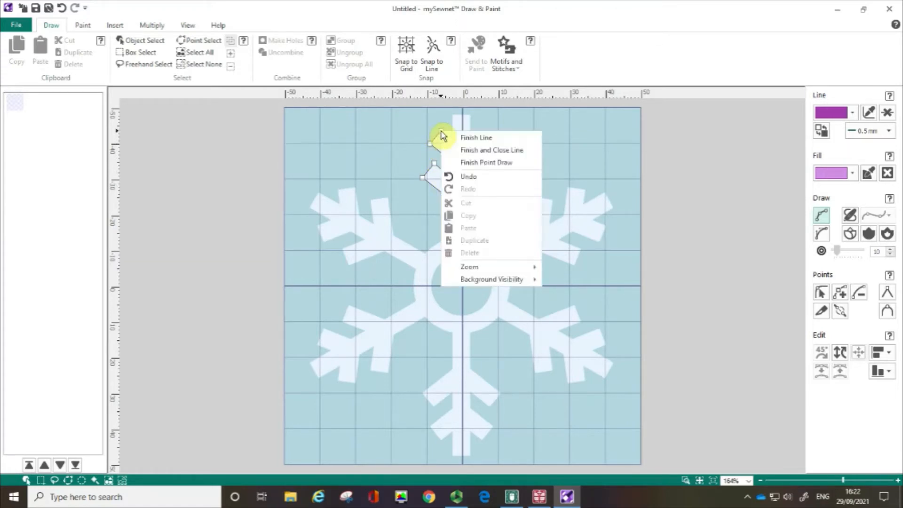
{"action": "left_click", "coordinate": [471, 138]}
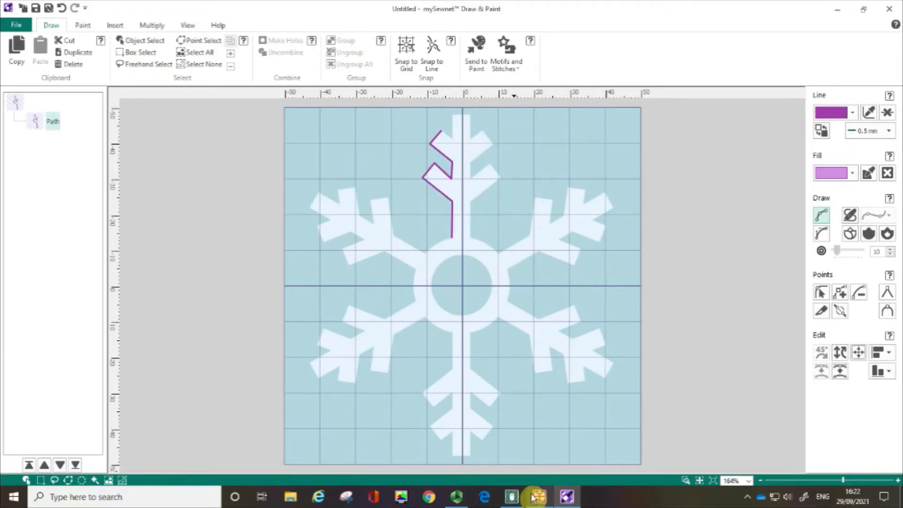
Check the drawn line in the Digitizing wizard's picture preview, and delete it back in Draw & Paint.
{"action": "mouse_move", "coordinate": [537, 500]}
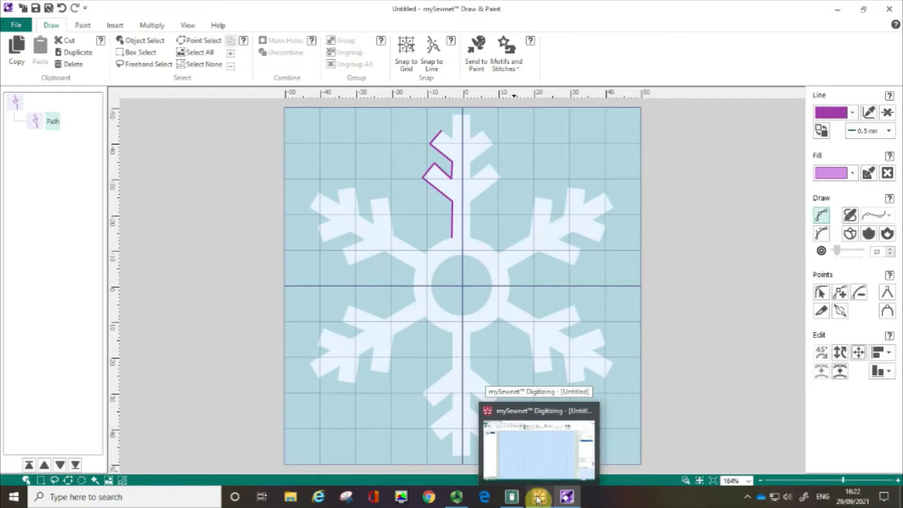
{"action": "left_click", "coordinate": [537, 499]}
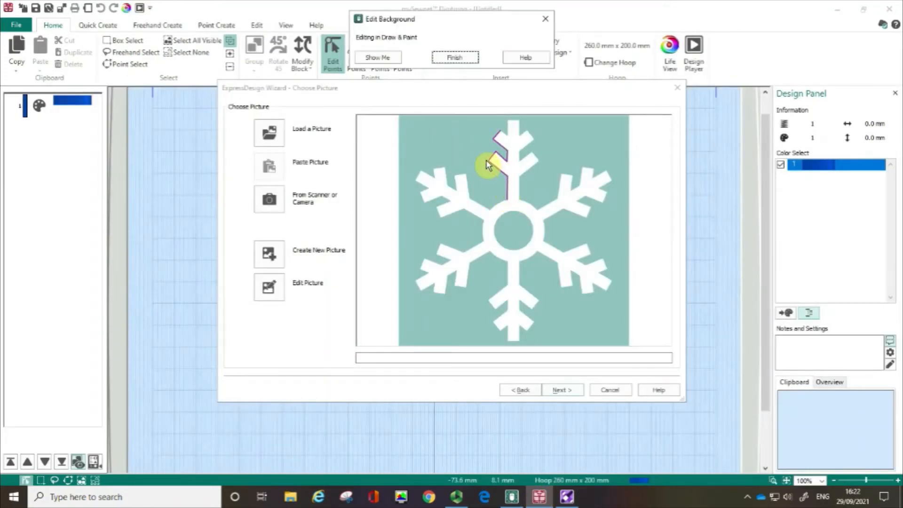
{"action": "left_click", "coordinate": [567, 496]}
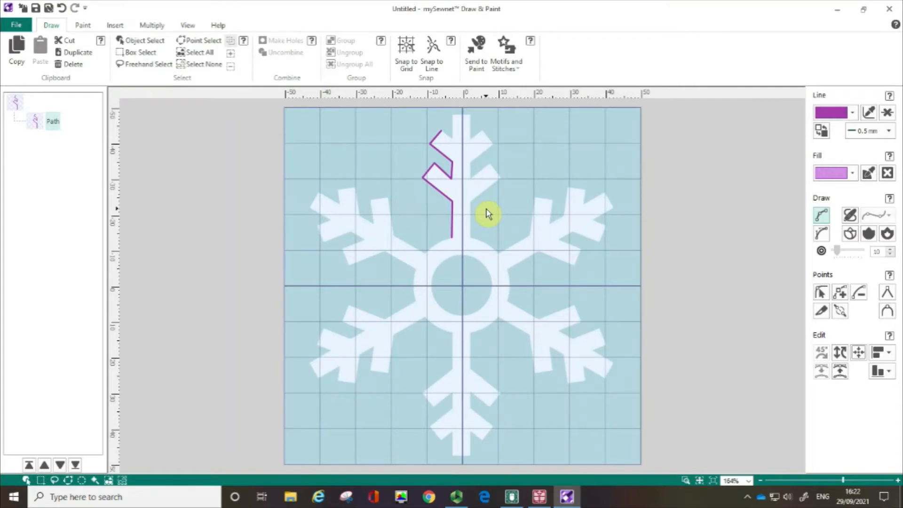
{"action": "key", "text": "Delete"}
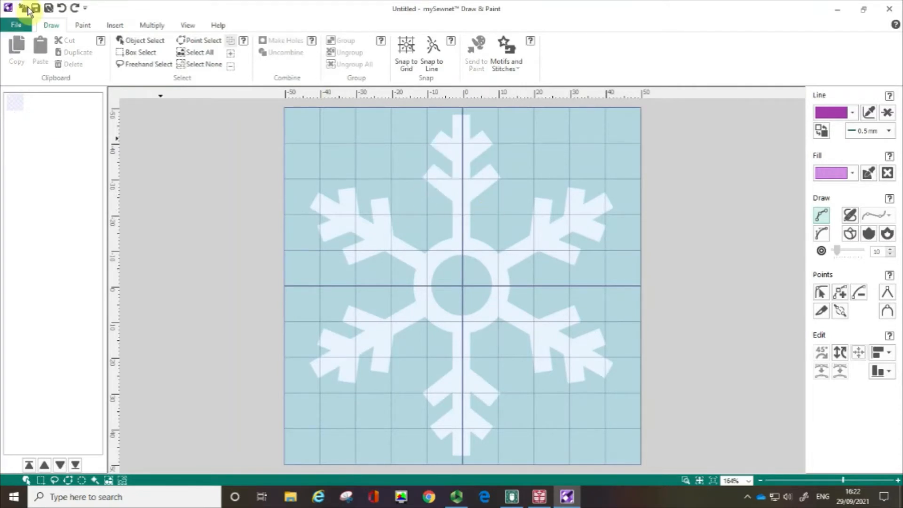
Paint an orange freehand brush stroke along the left edge of the snowflake's upper arm.
{"action": "left_click", "coordinate": [83, 30]}
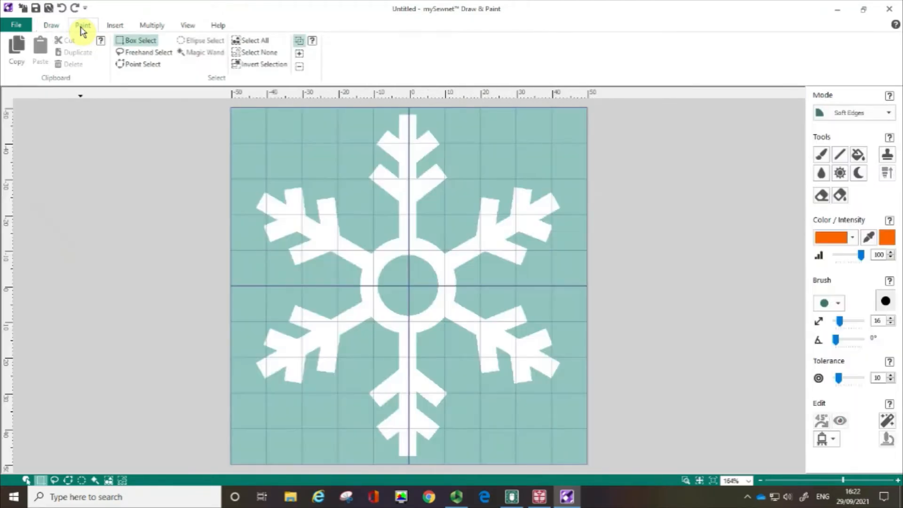
{"action": "left_click", "coordinate": [821, 155]}
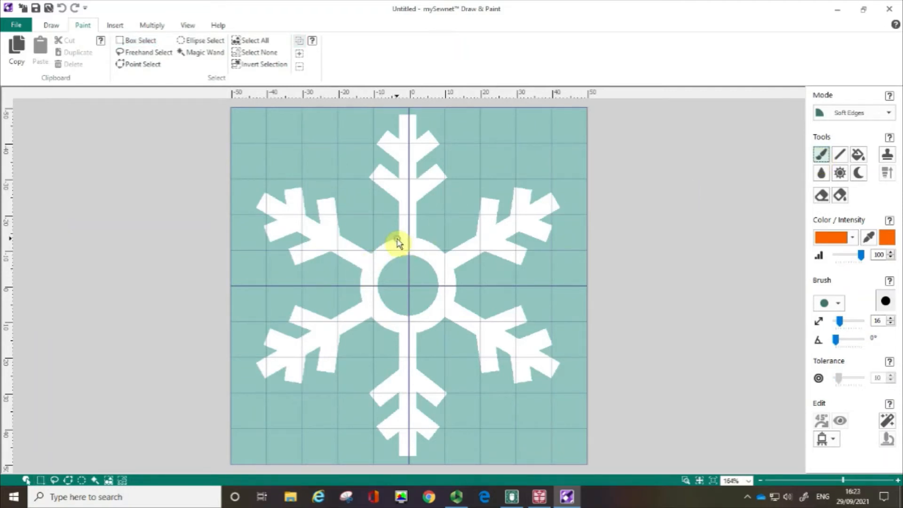
{"action": "left_click_drag", "start_coordinate": [397, 241], "coordinate": [399, 207]}
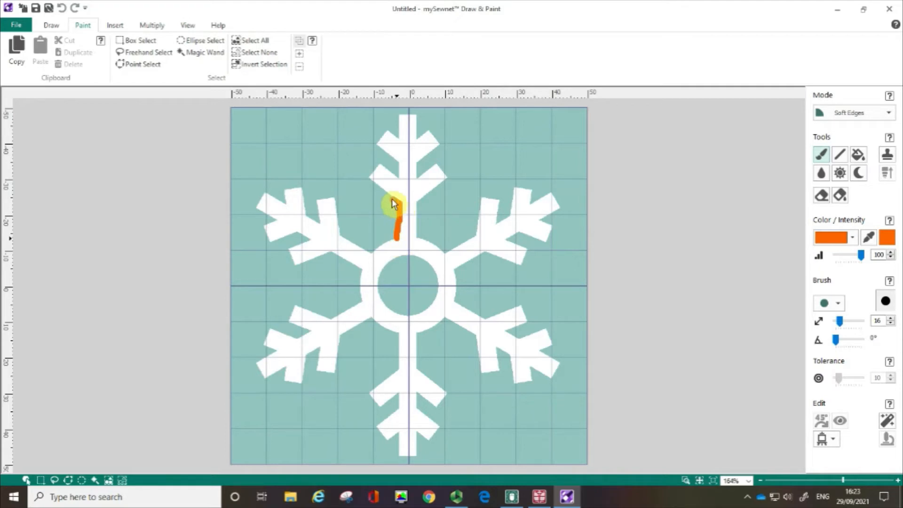
{"action": "mouse_move", "coordinate": [369, 181]}
{"action": "left_mouse_down"}
{"action": "mouse_move", "coordinate": [380, 165]}
{"action": "mouse_move", "coordinate": [398, 182]}
{"action": "mouse_move", "coordinate": [379, 144]}
{"action": "mouse_move", "coordinate": [386, 127]}
{"action": "mouse_move", "coordinate": [399, 136]}
{"action": "mouse_move", "coordinate": [399, 124]}
{"action": "left_mouse_up"}
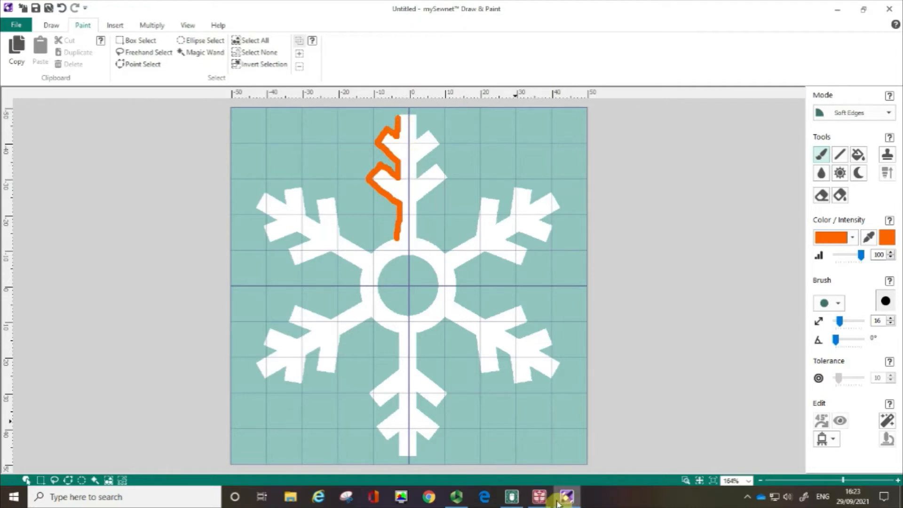
Check the orange stroke in the Digitizing wizard's picture preview, and undo the stroke back in Draw & Paint.
{"action": "mouse_move", "coordinate": [538, 499]}
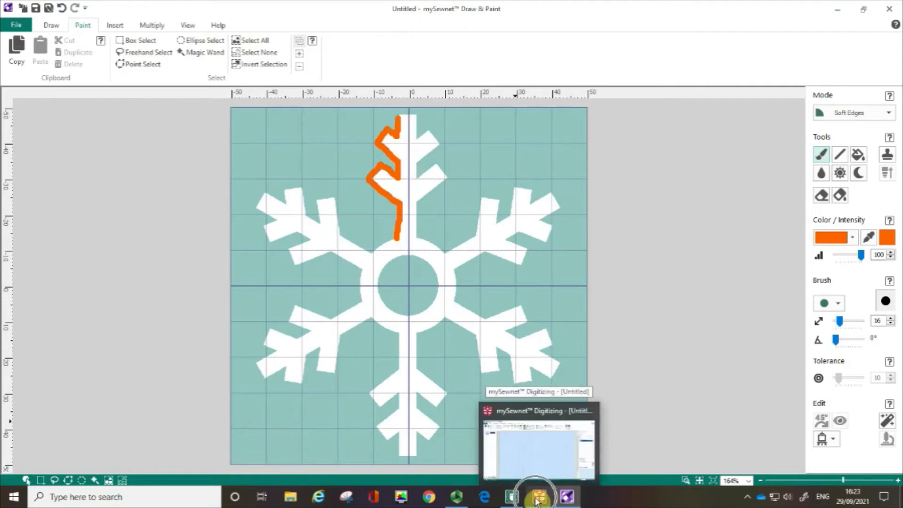
{"action": "left_click", "coordinate": [538, 499]}
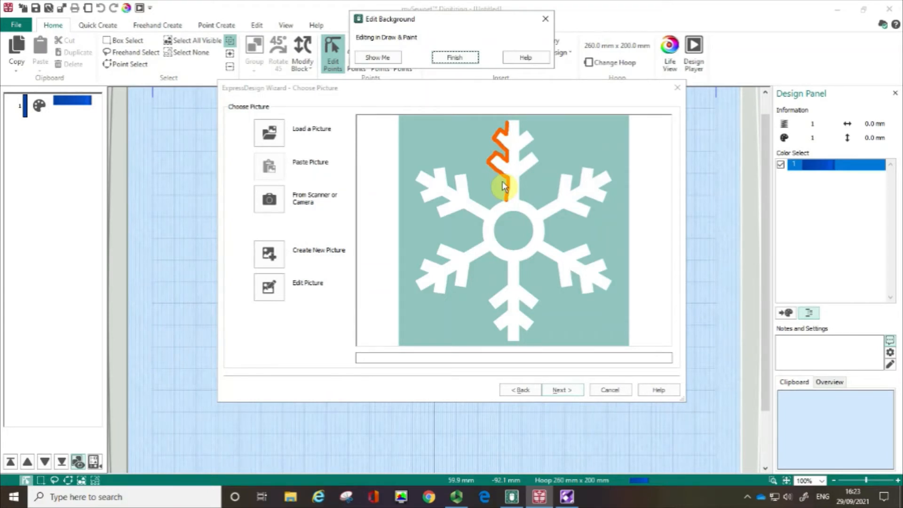
{"action": "left_click", "coordinate": [567, 497]}
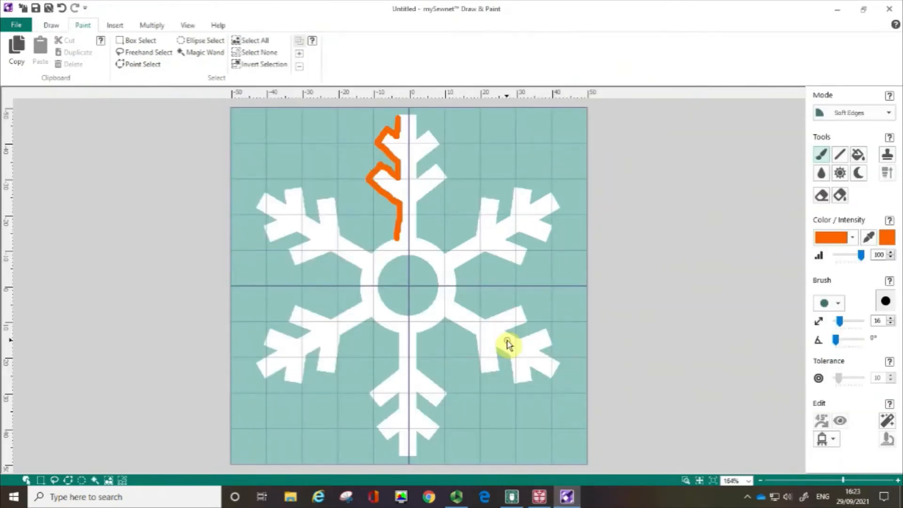
{"action": "key", "text": "ctrl+z"}
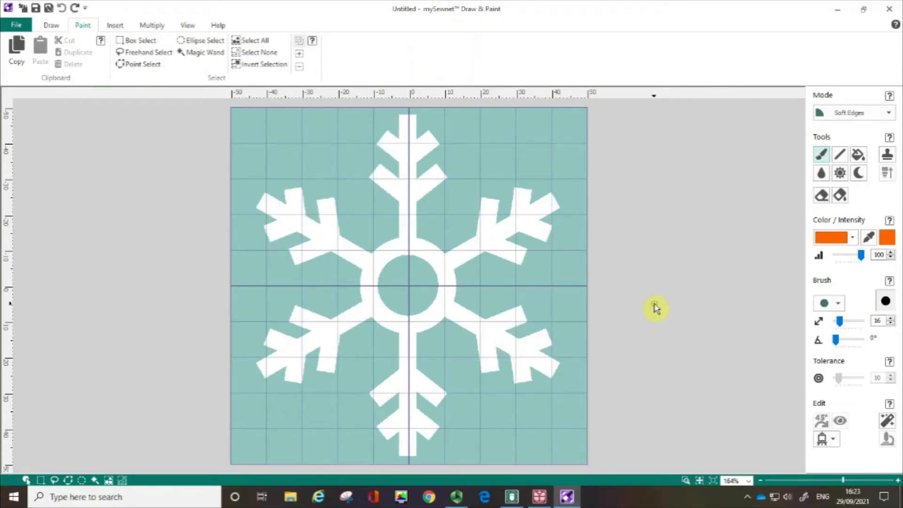
Fill the white snowflake with dark blue using the Fill tool.
{"action": "left_click", "coordinate": [854, 241]}
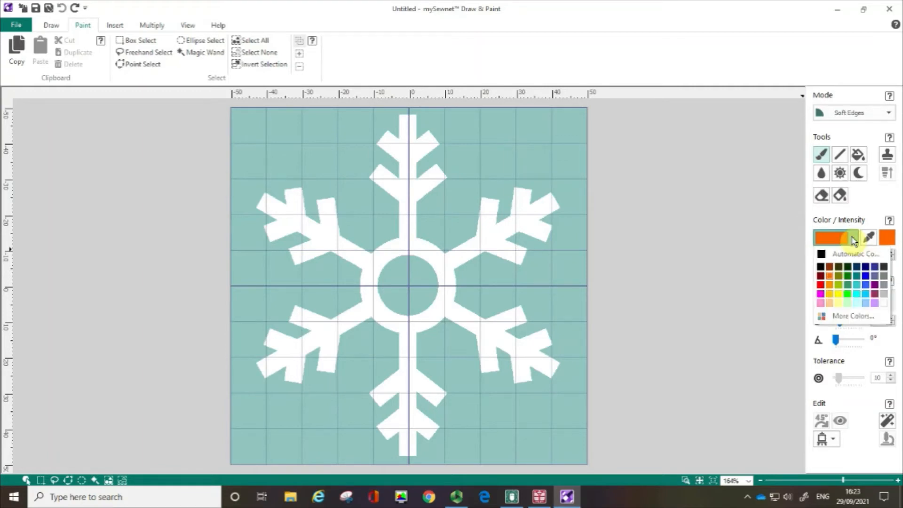
{"action": "left_click", "coordinate": [855, 270]}
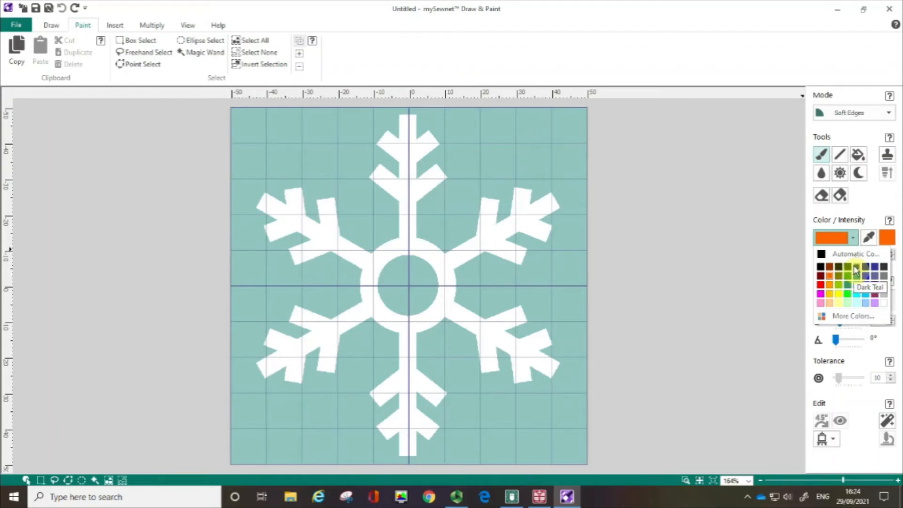
{"action": "left_click", "coordinate": [860, 157]}
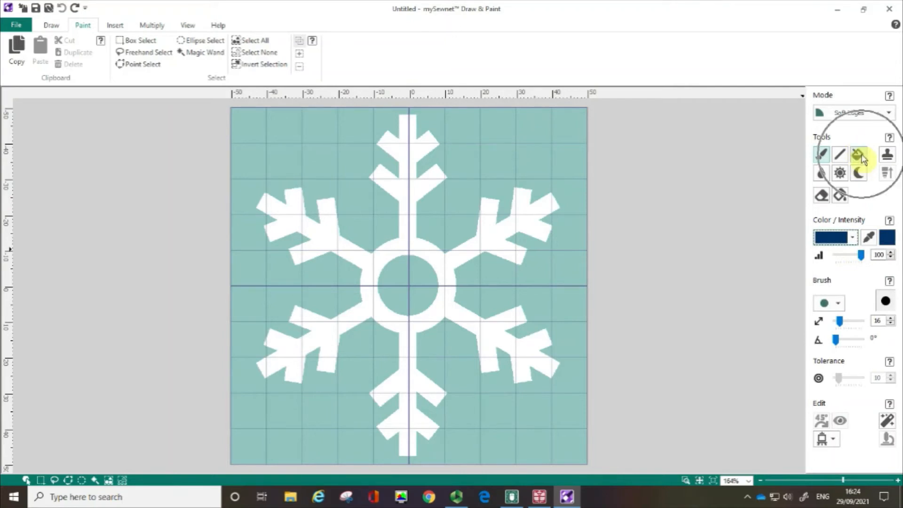
{"action": "left_click", "coordinate": [404, 153]}
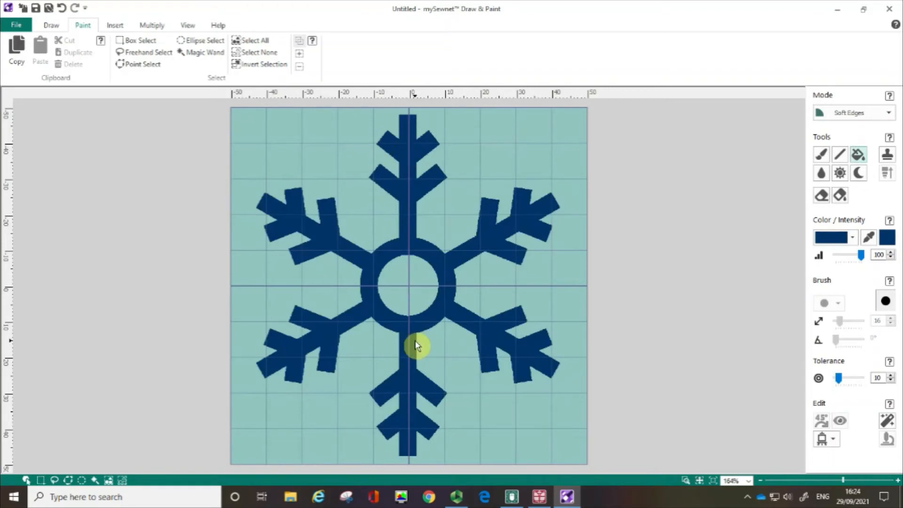
{"action": "left_click", "coordinate": [408, 294]}
Switch to Digitizing, finish the Draw & Paint edit, and accept the dark blue snowflake picture in the wizard.
{"action": "left_click", "coordinate": [539, 502]}
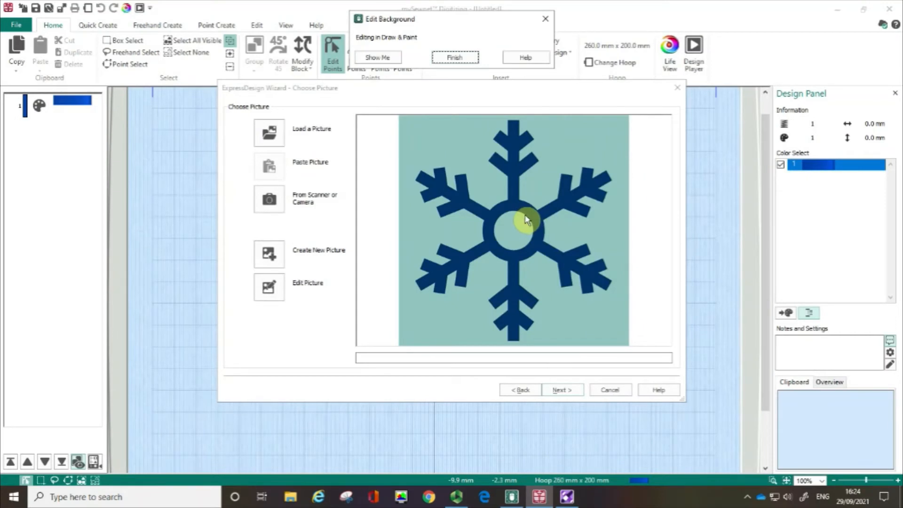
{"action": "left_click", "coordinate": [450, 59]}
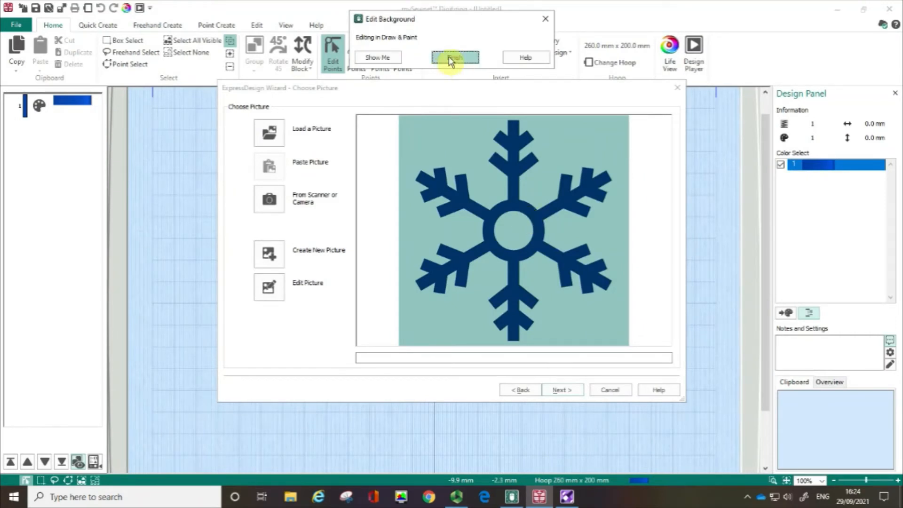
{"action": "left_click", "coordinate": [560, 392]}
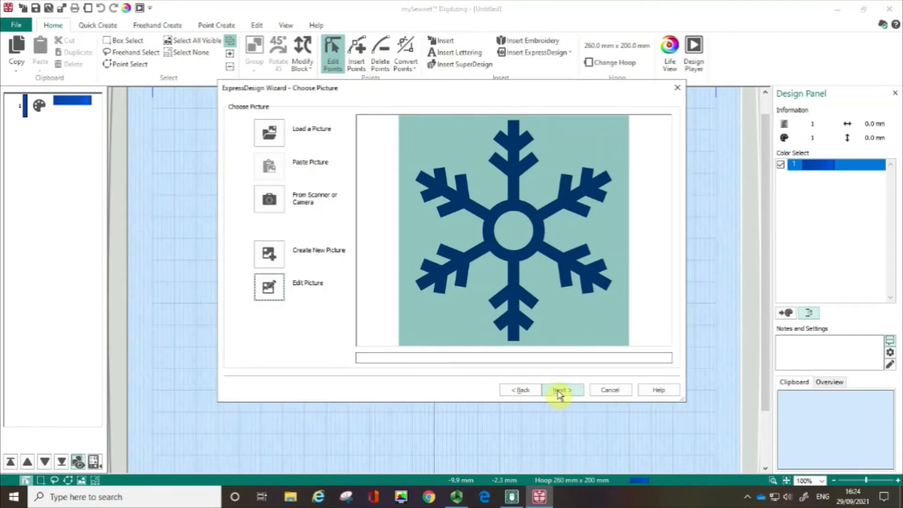
{"action": "left_click", "coordinate": [560, 392]}
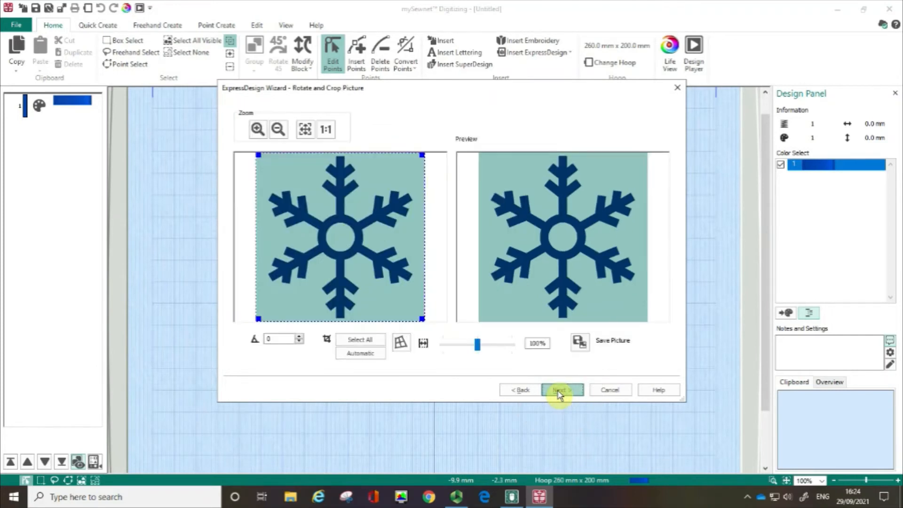
Accept the uncropped picture with monochrome threshold 127, and fit the design to the 260 x 200 mm hoop.
{"action": "left_click", "coordinate": [560, 392]}
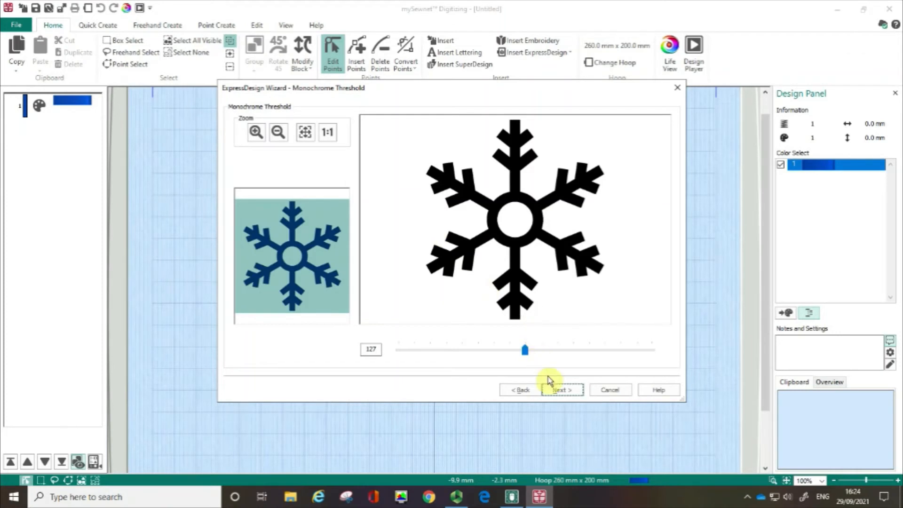
{"action": "left_click", "coordinate": [558, 393]}
{"action": "left_click", "coordinate": [558, 393]}
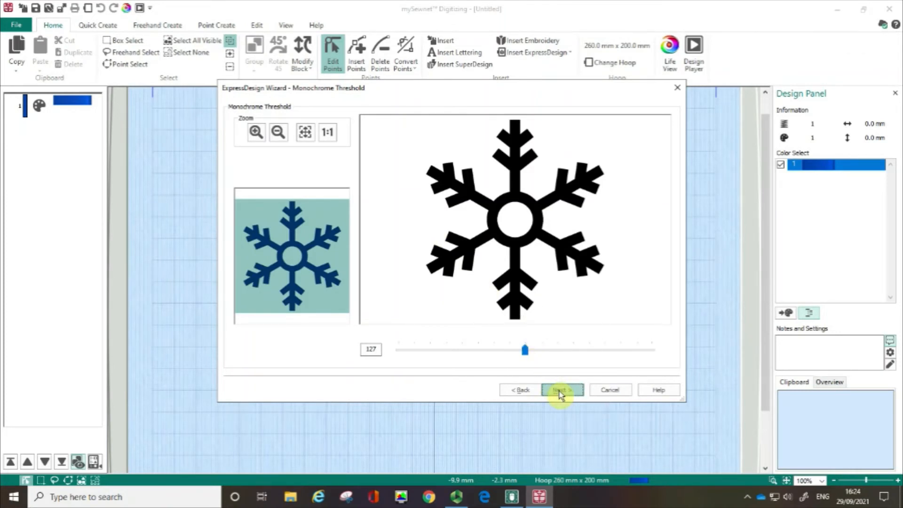
{"action": "left_click", "coordinate": [559, 393]}
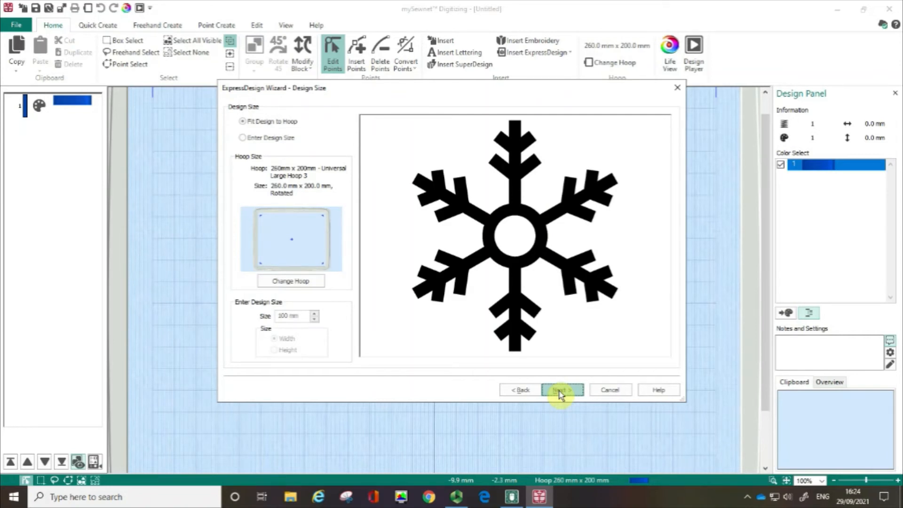
{"action": "left_click", "coordinate": [559, 393]}
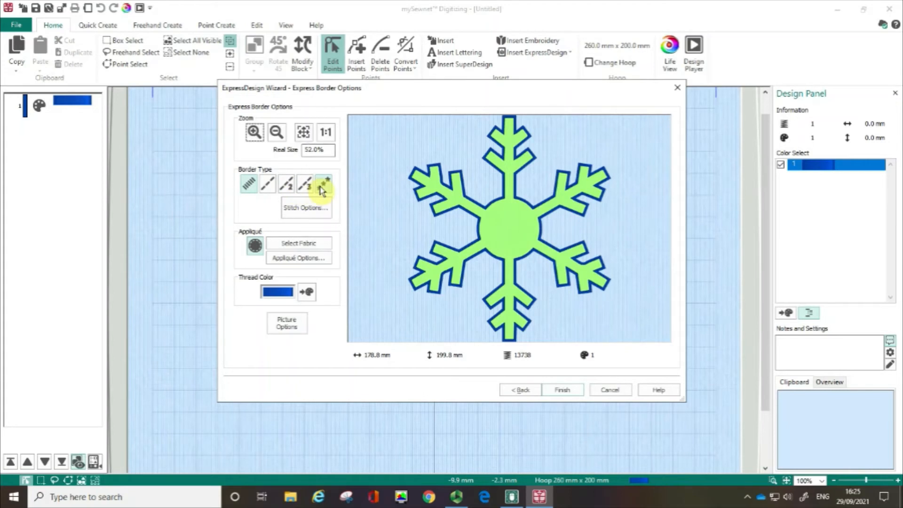
Set the appliqué type to Fabric and browse the fabric library's categories from Checkerboard to Fur & Leather.
{"action": "left_click", "coordinate": [318, 210]}
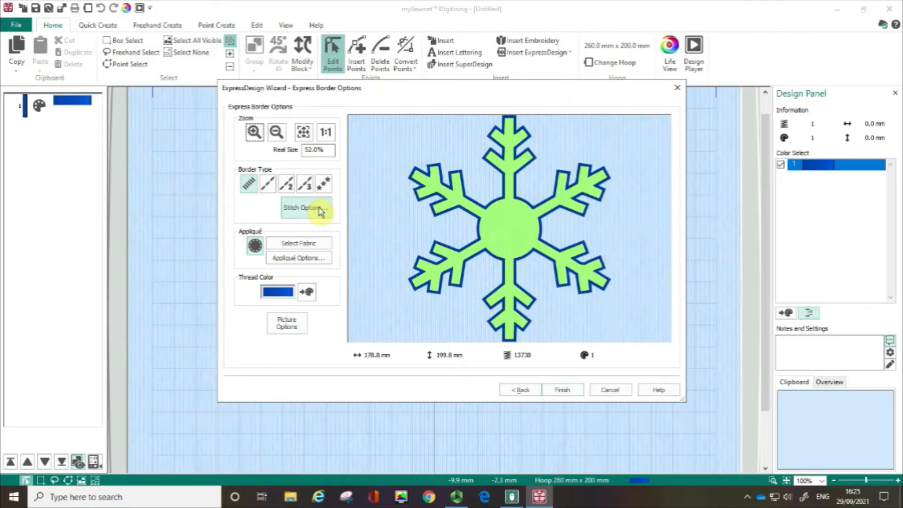
{"action": "left_click", "coordinate": [290, 246]}
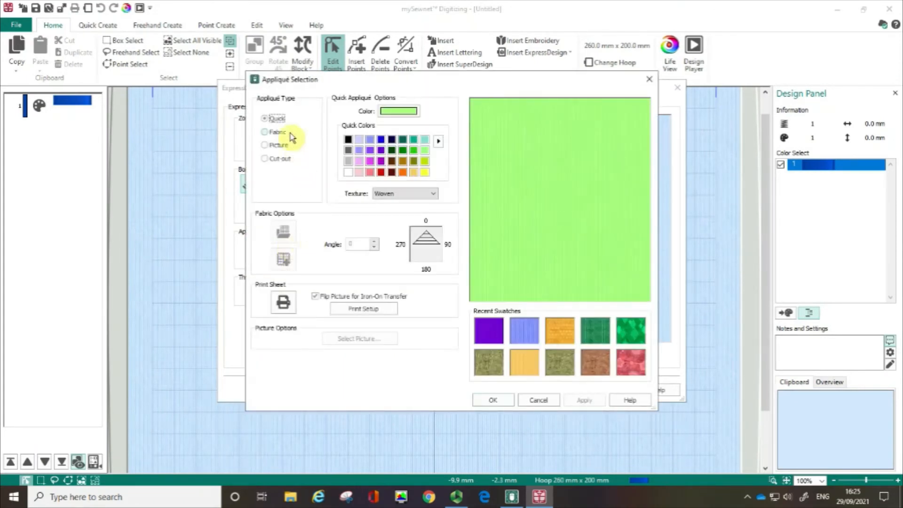
{"action": "left_click", "coordinate": [275, 137]}
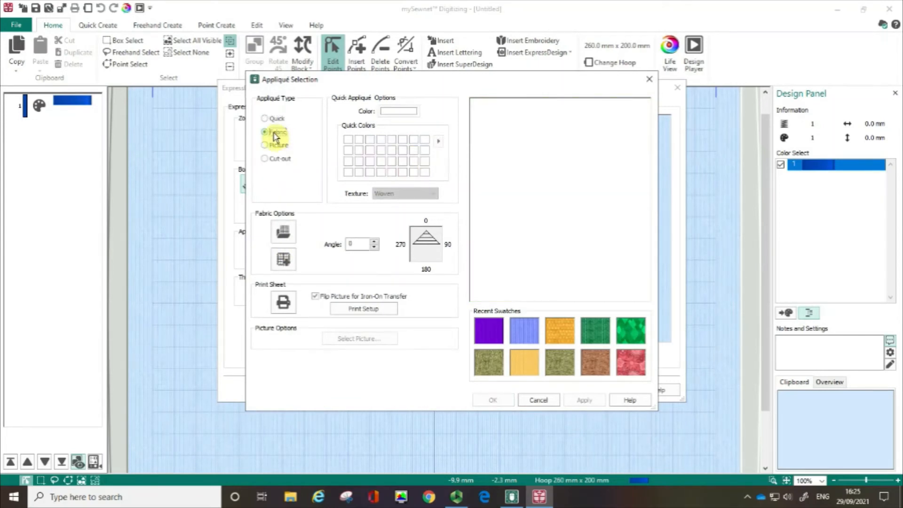
{"action": "left_click", "coordinate": [283, 235]}
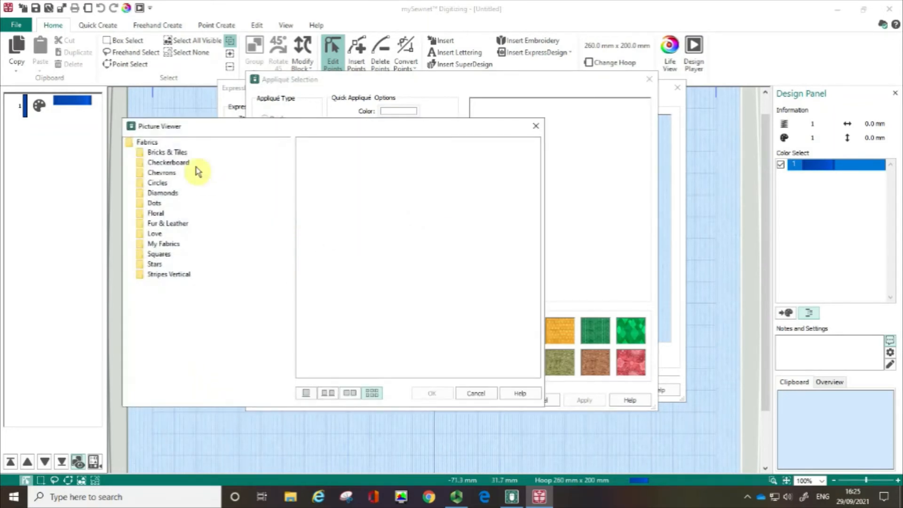
{"action": "left_click", "coordinate": [172, 164]}
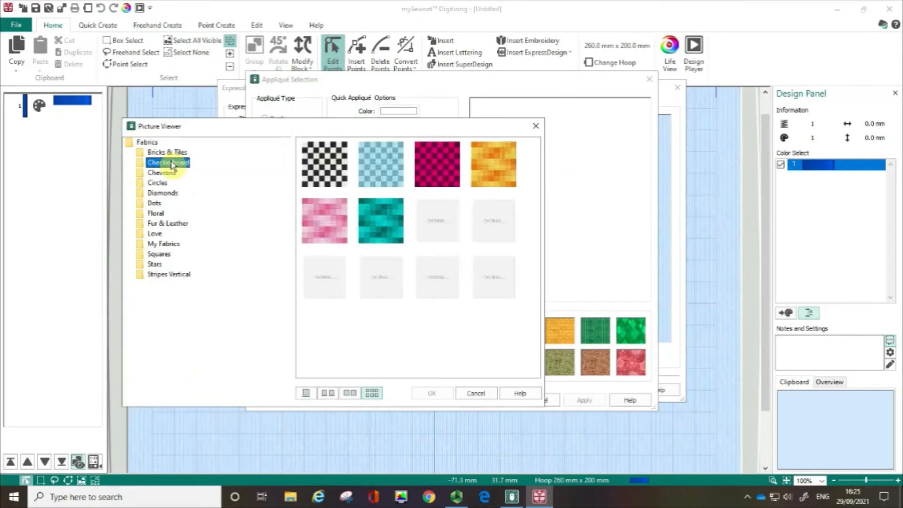
{"action": "left_click", "coordinate": [164, 175]}
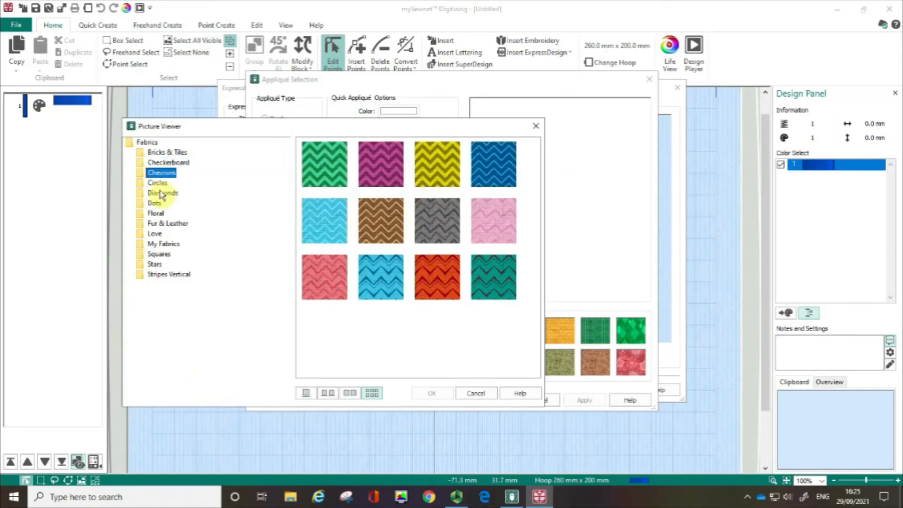
{"action": "left_click", "coordinate": [160, 193]}
{"action": "left_click", "coordinate": [158, 205]}
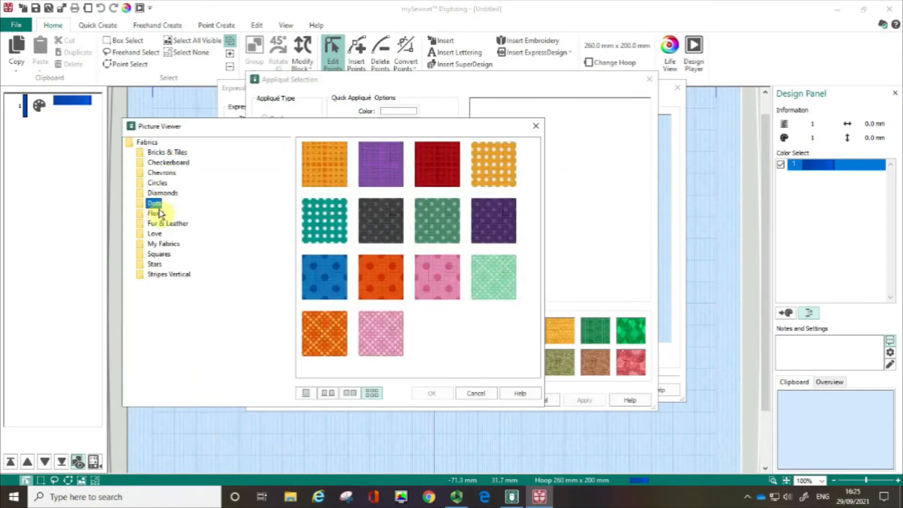
{"action": "left_click", "coordinate": [156, 214]}
{"action": "left_click", "coordinate": [159, 224]}
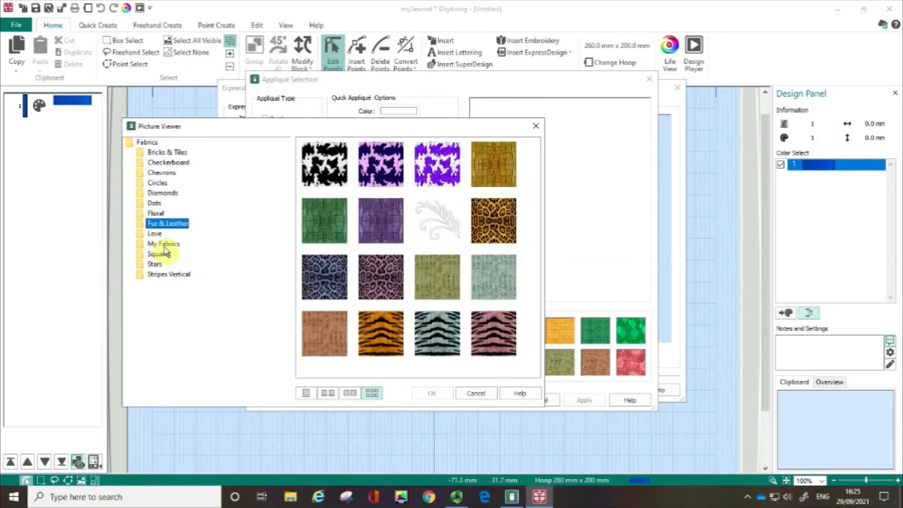
Apply the orange tiger-stripe fabric from Fur & Leather to the snowflake appliqué.
{"action": "left_click", "coordinate": [375, 338]}
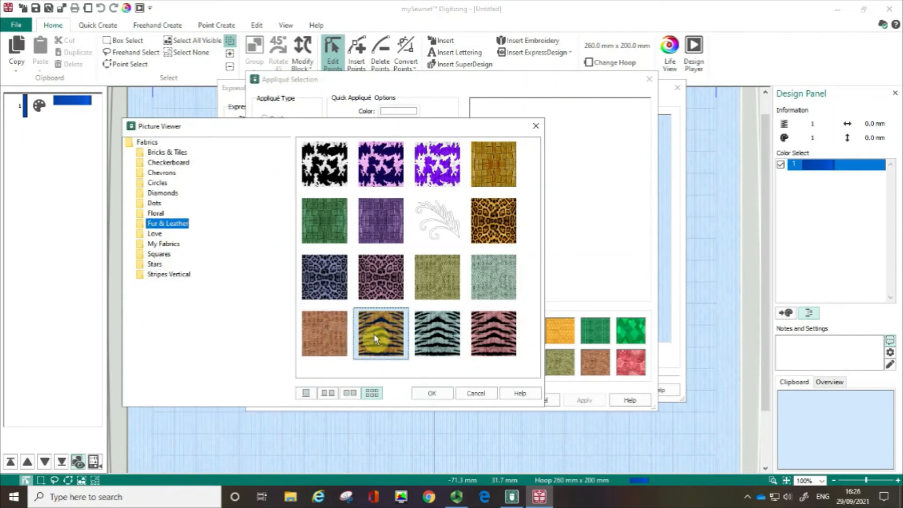
{"action": "left_click", "coordinate": [426, 397]}
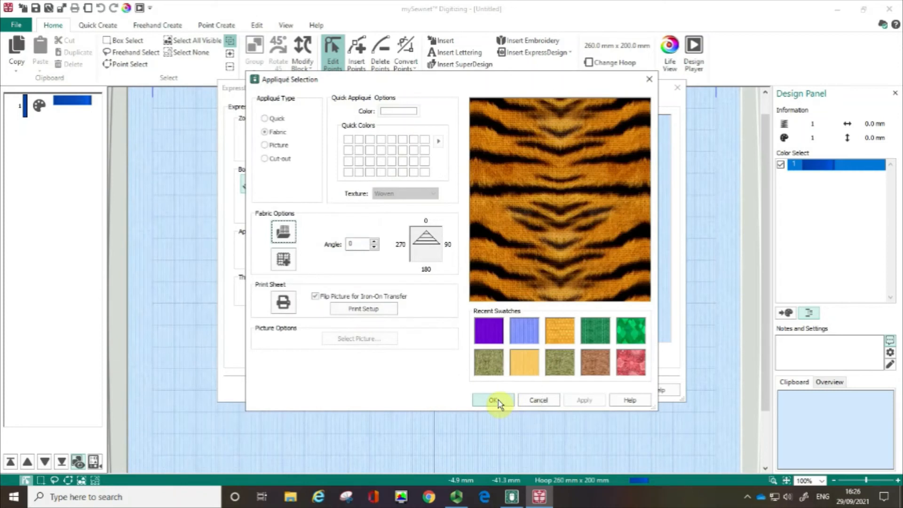
{"action": "left_click", "coordinate": [498, 402]}
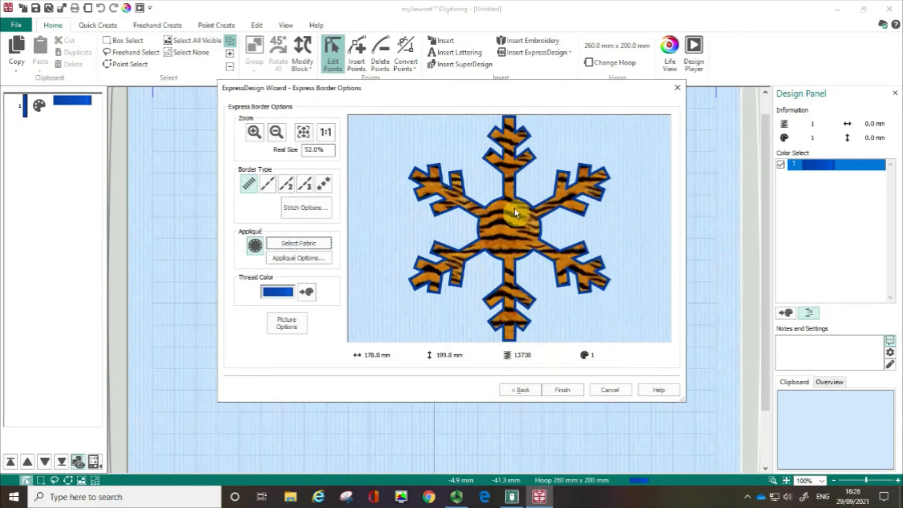
Reopen the appliqué fabric selection, view the picture sources for adding a custom fabric, and cancel that wizard.
{"action": "left_click", "coordinate": [297, 245]}
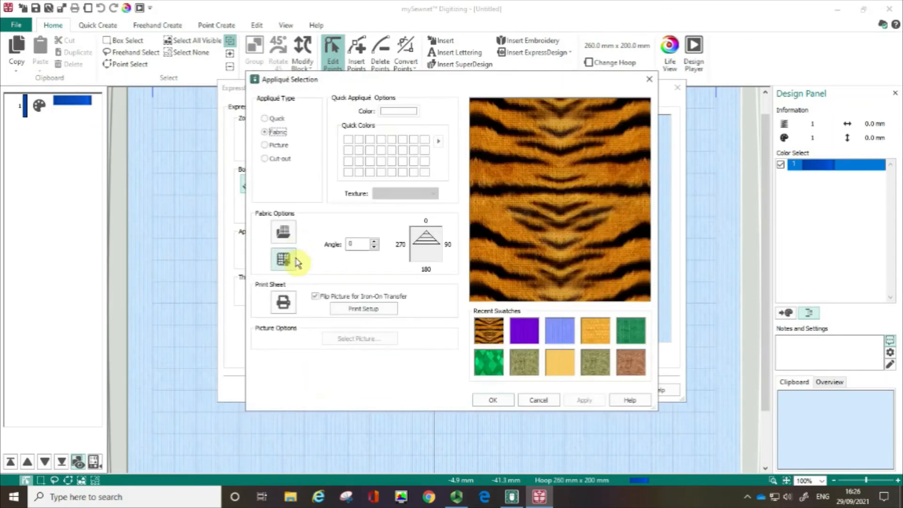
{"action": "left_click", "coordinate": [285, 264]}
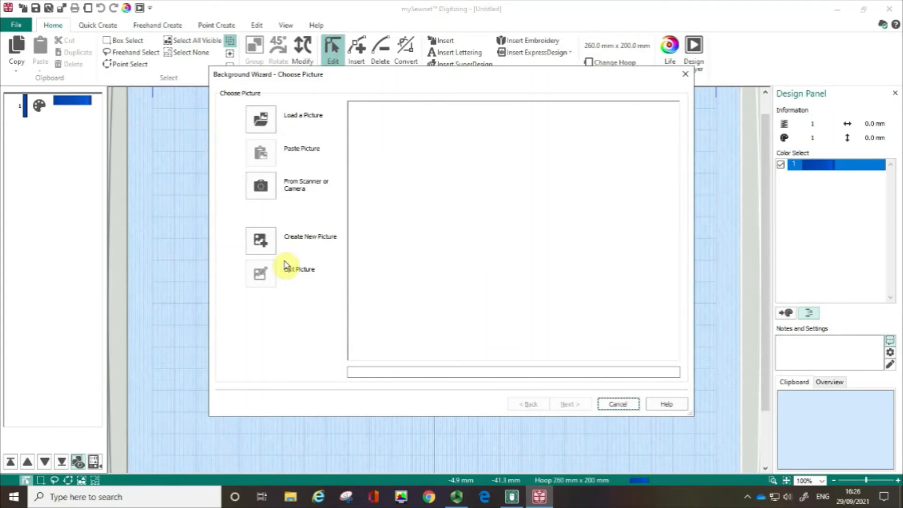
{"action": "left_click", "coordinate": [288, 189]}
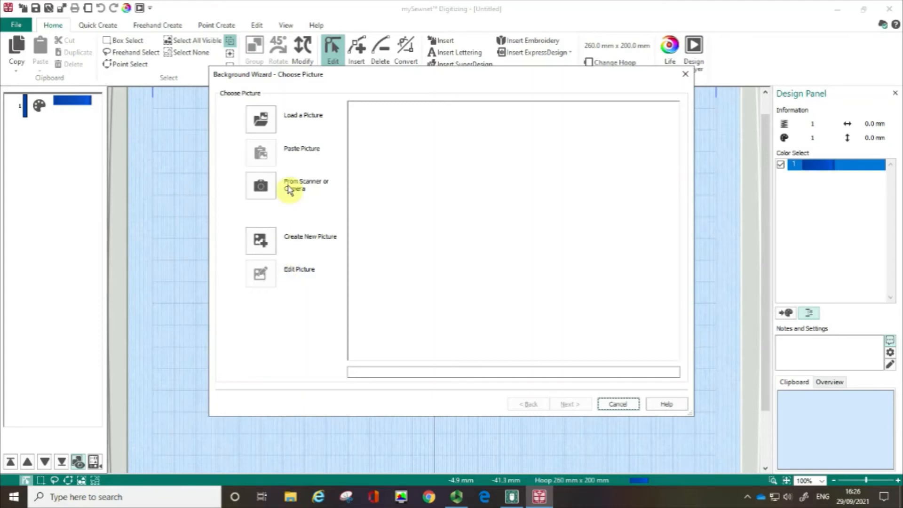
{"action": "left_click", "coordinate": [617, 405]}
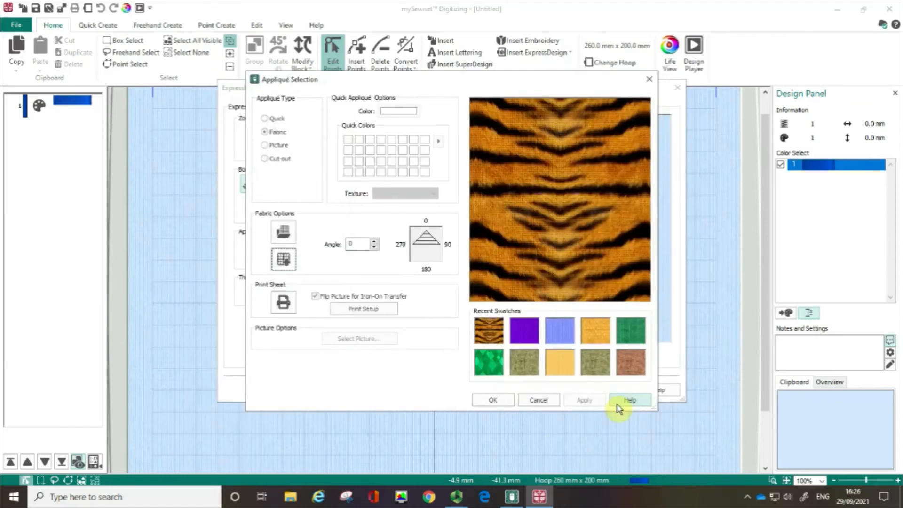
{"action": "left_click", "coordinate": [290, 306]}
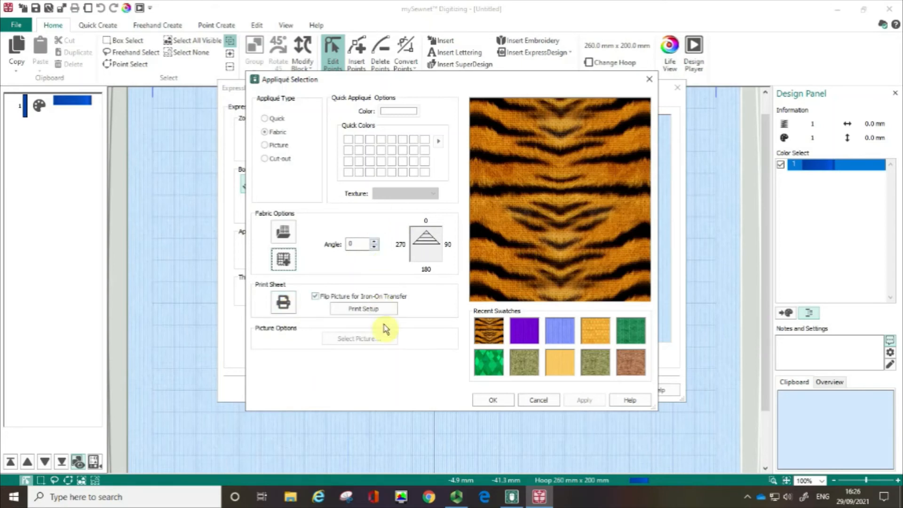
Apply the recent purple woven swatch as the snowflake's appliqué fabric.
{"action": "left_click", "coordinate": [521, 329]}
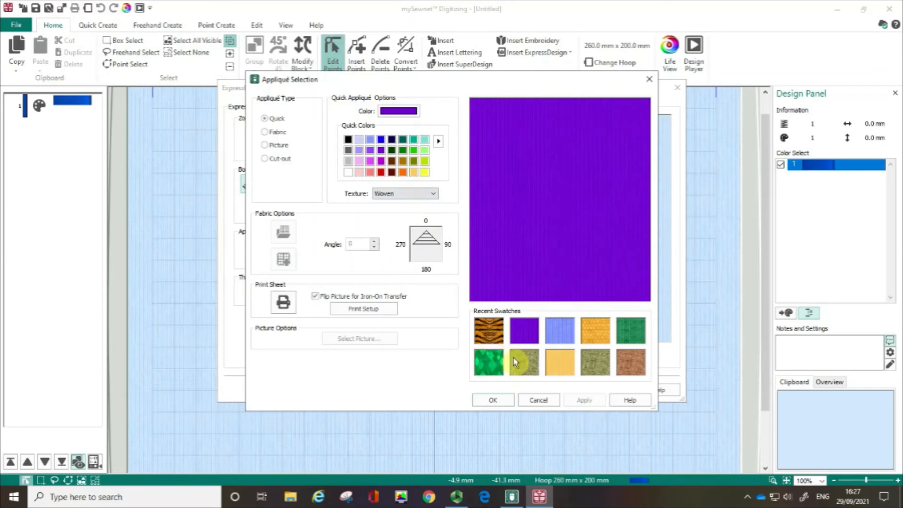
{"action": "left_click", "coordinate": [504, 401]}
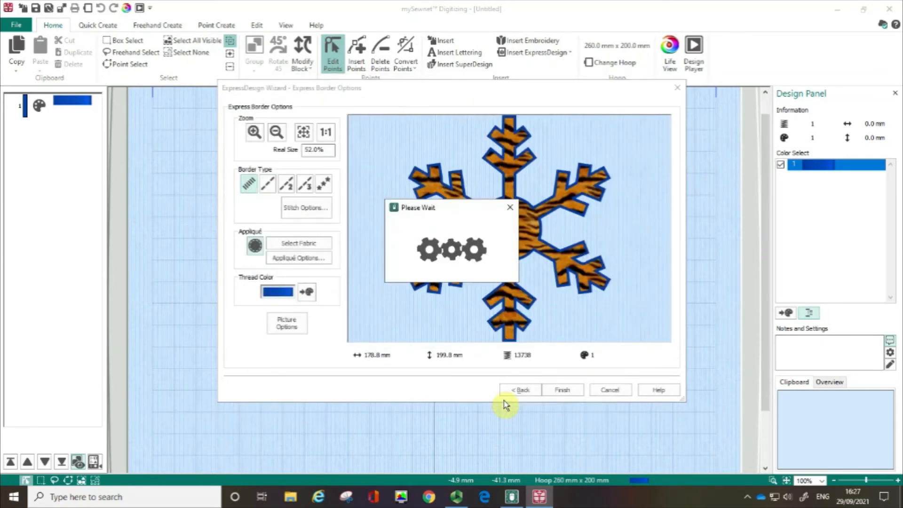
{"action": "left_click", "coordinate": [487, 220]}
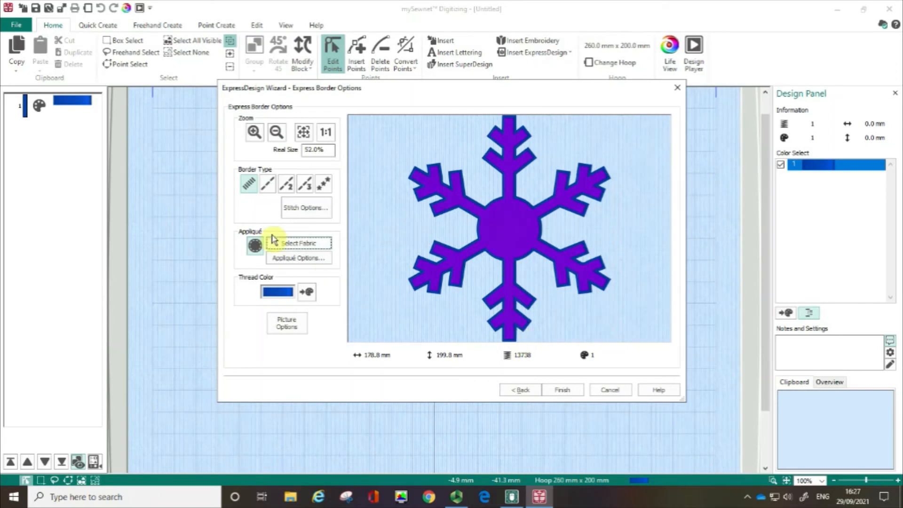
Review the descriptions of the Standard Appliqué and Pre-cut Piece methods, and close the appliqué options without applying a change.
{"action": "left_click", "coordinate": [299, 259]}
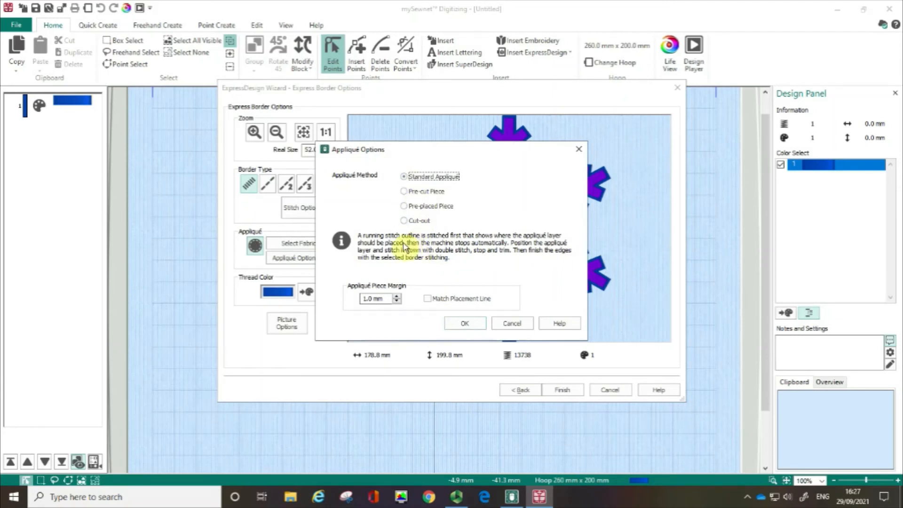
{"action": "left_click", "coordinate": [404, 191]}
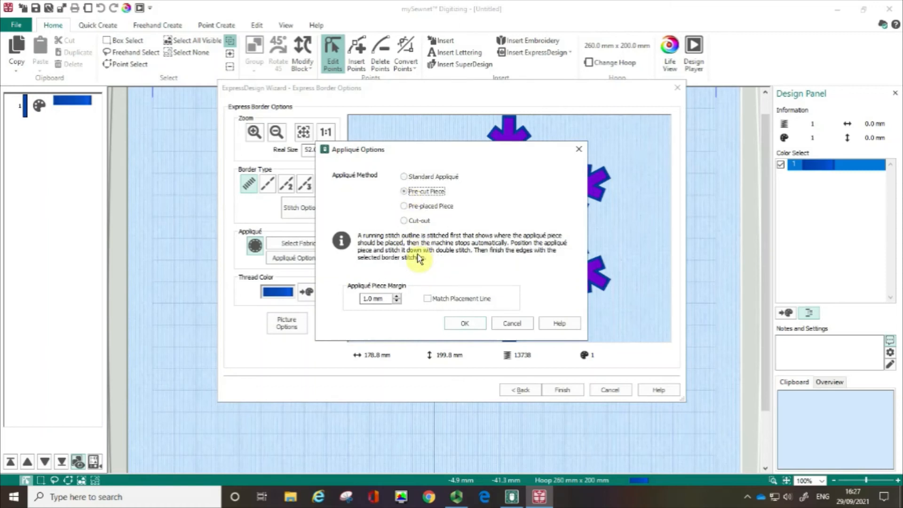
{"action": "left_click", "coordinate": [574, 155]}
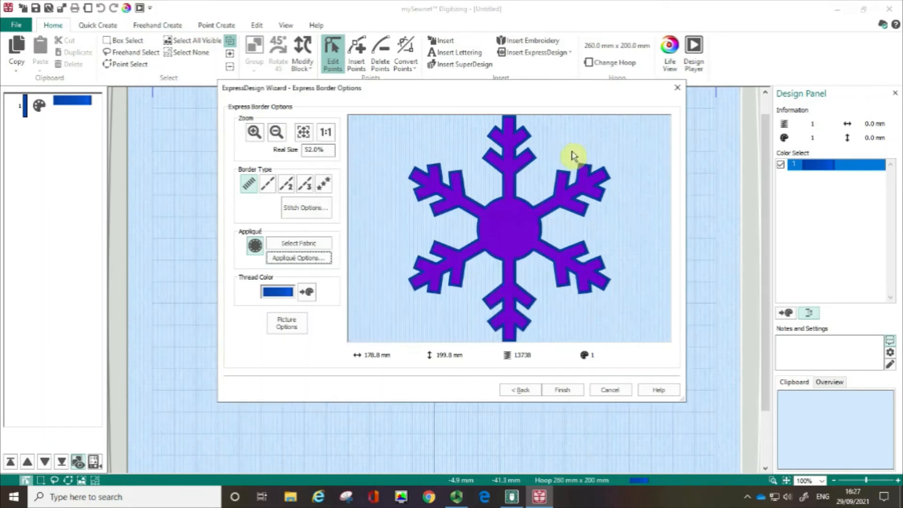
Finish the ExpressDesign wizard to place the snowflake appliqué with its satin border in the hoop.
{"action": "left_click", "coordinate": [557, 390]}
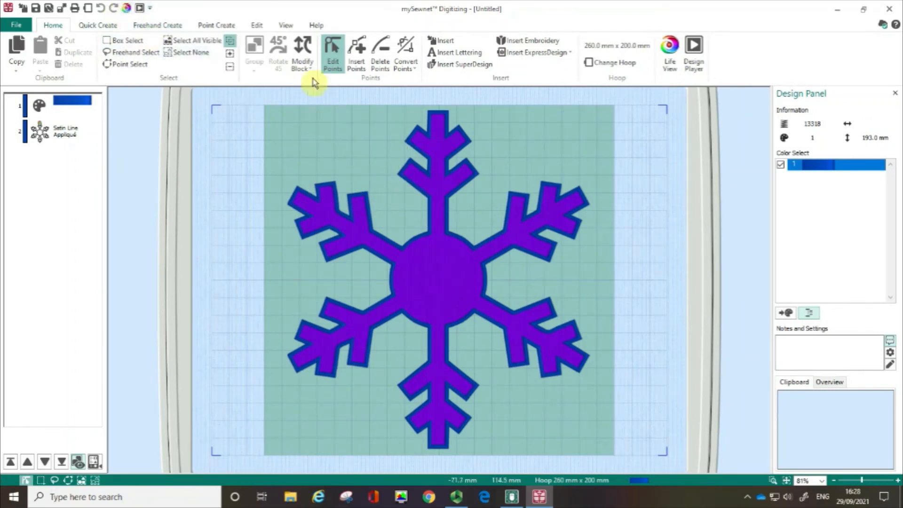
Fade out the background picture behind the snowflake appliqué so only the embroidery shows in the hoop.
{"action": "left_click", "coordinate": [286, 26]}
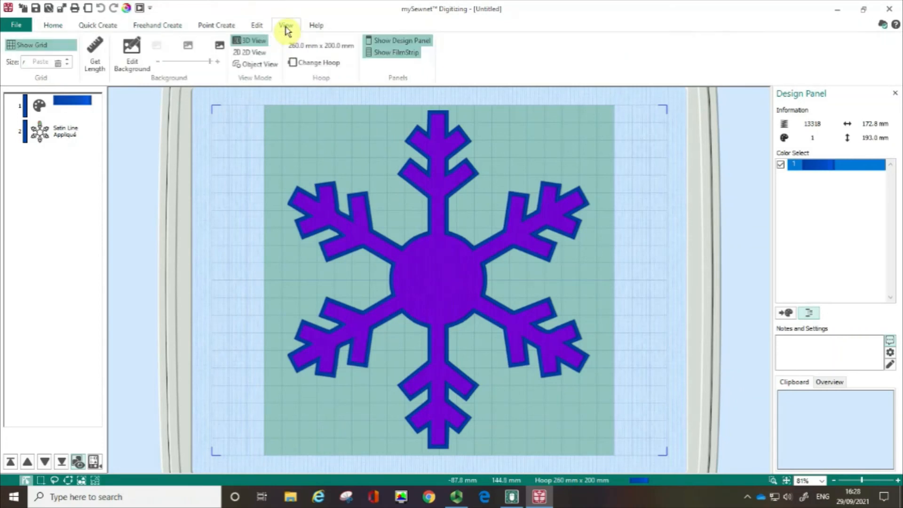
{"action": "left_click_drag", "start_coordinate": [210, 63], "coordinate": [160, 65]}
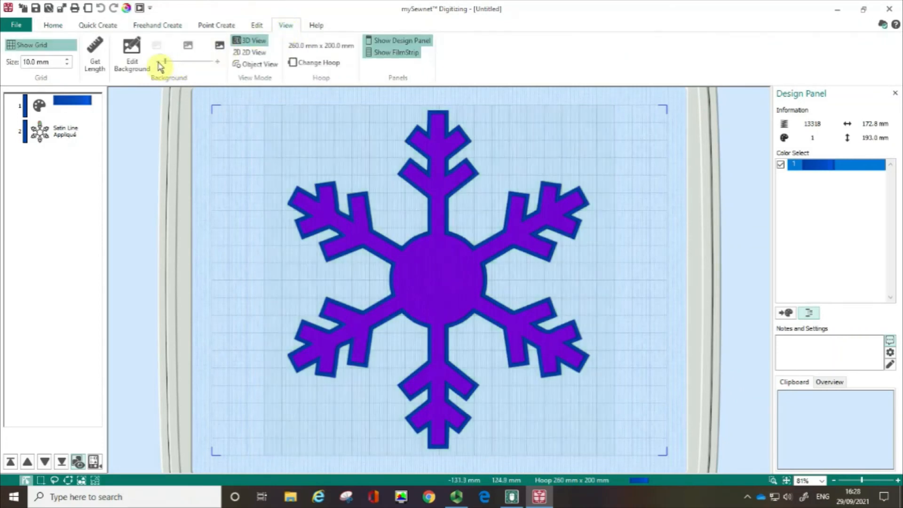
Preview the snowflake appliqué in Life View, tilt it slightly in 3D, and close the preview.
{"action": "left_click", "coordinate": [126, 9]}
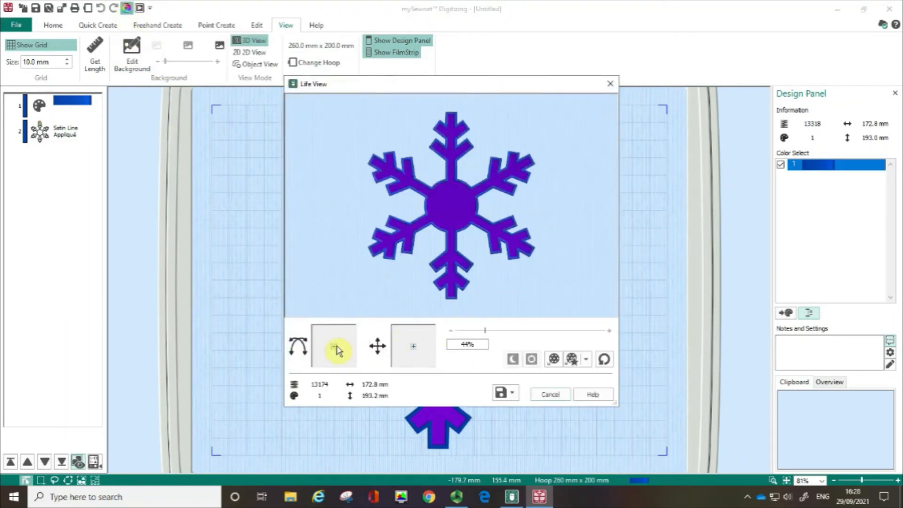
{"action": "mouse_move", "coordinate": [334, 346]}
{"action": "left_mouse_down"}
{"action": "mouse_move", "coordinate": [327, 340]}
{"action": "mouse_move", "coordinate": [337, 349]}
{"action": "left_mouse_up"}
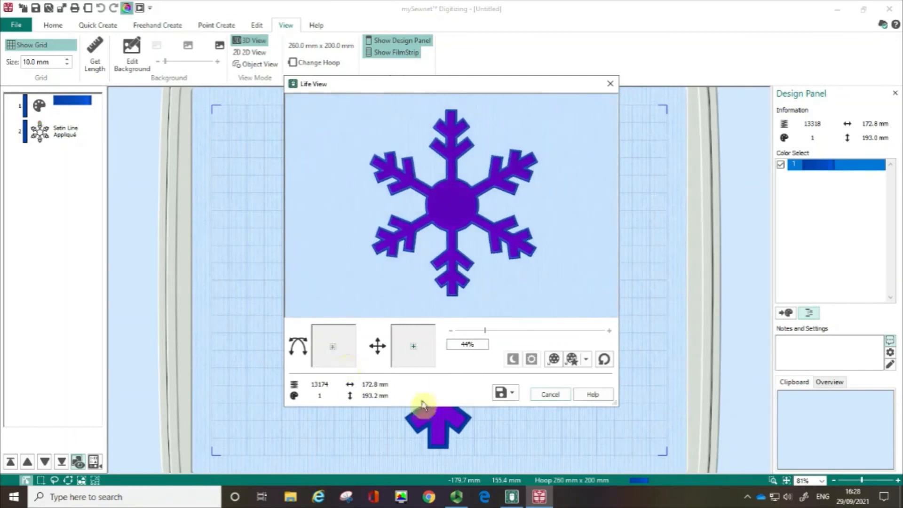
{"action": "left_click", "coordinate": [549, 395]}
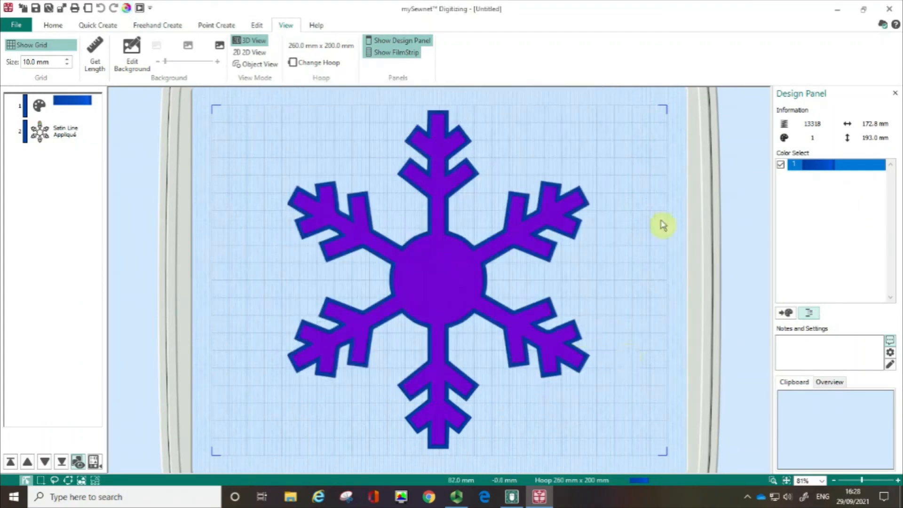
Review the options for sending, saving and exporting the embroidery, and return to the design without choosing one.
{"action": "key", "text": "ctrl"}
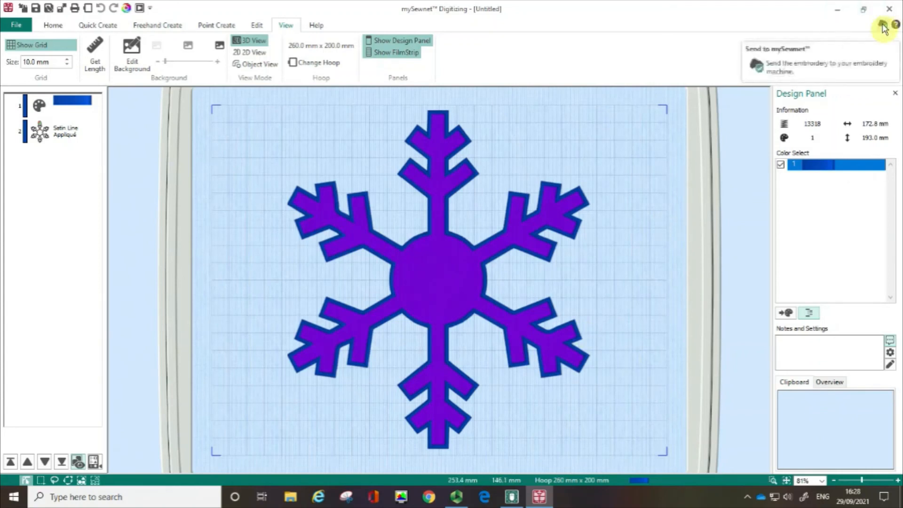
{"action": "left_click", "coordinate": [8, 28]}
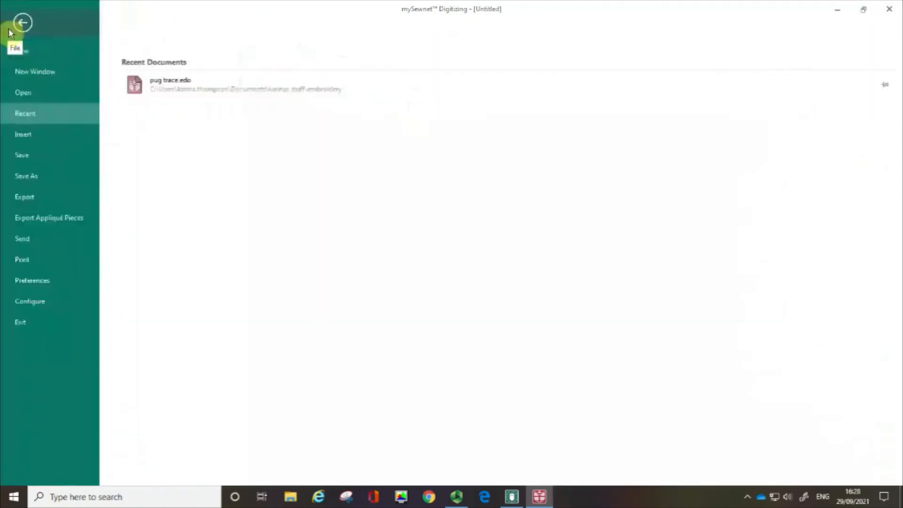
{"action": "left_click", "coordinate": [25, 201]}
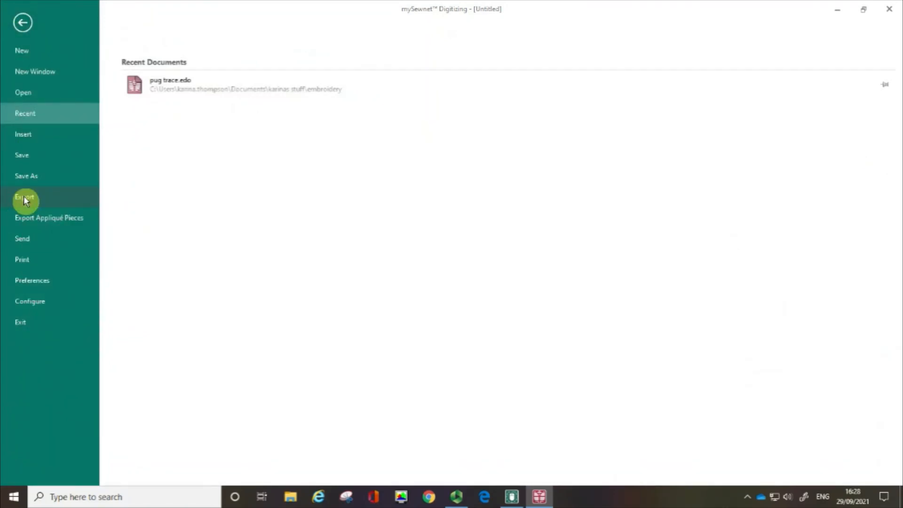
{"action": "left_click", "coordinate": [26, 52]}
{"action": "left_click", "coordinate": [22, 24]}
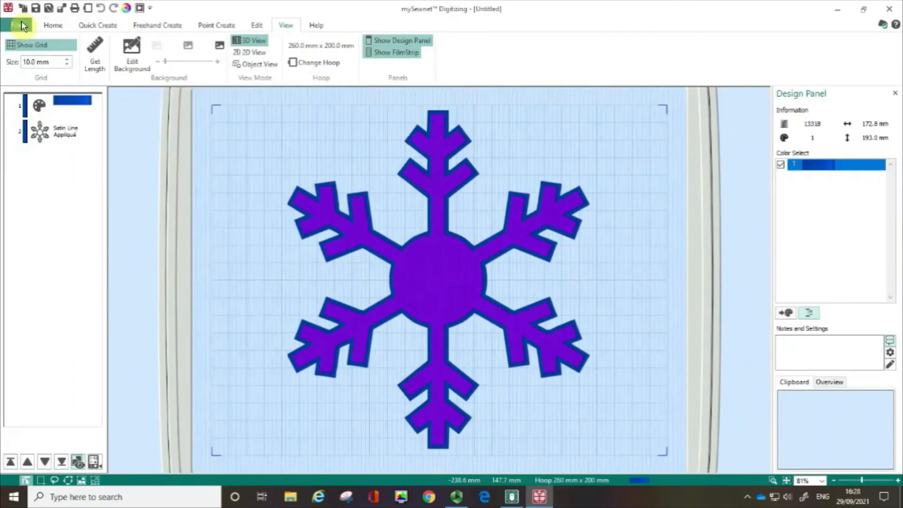